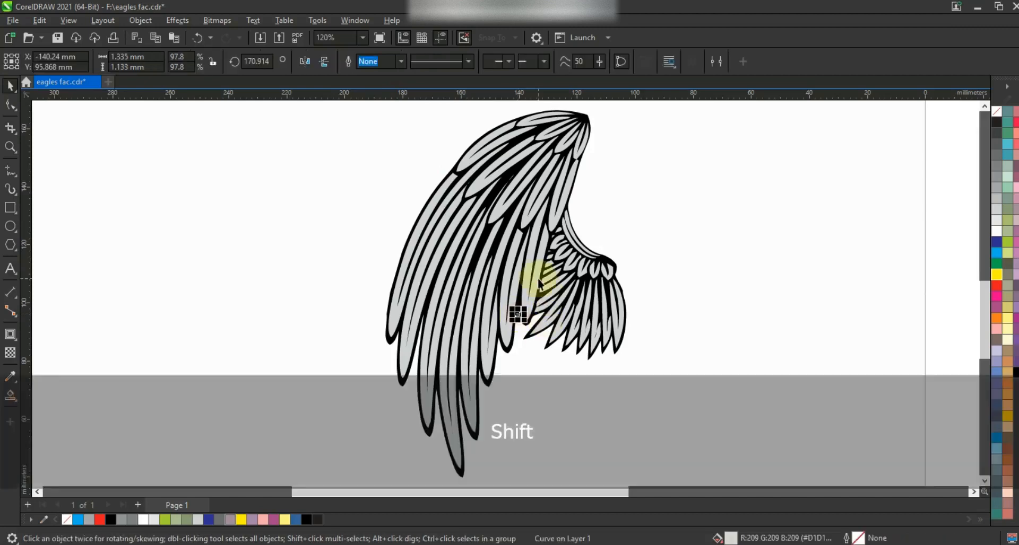
Weld the stray piece with the wing's light feather shapes and fill the combined shape with red.
click(362, 63)
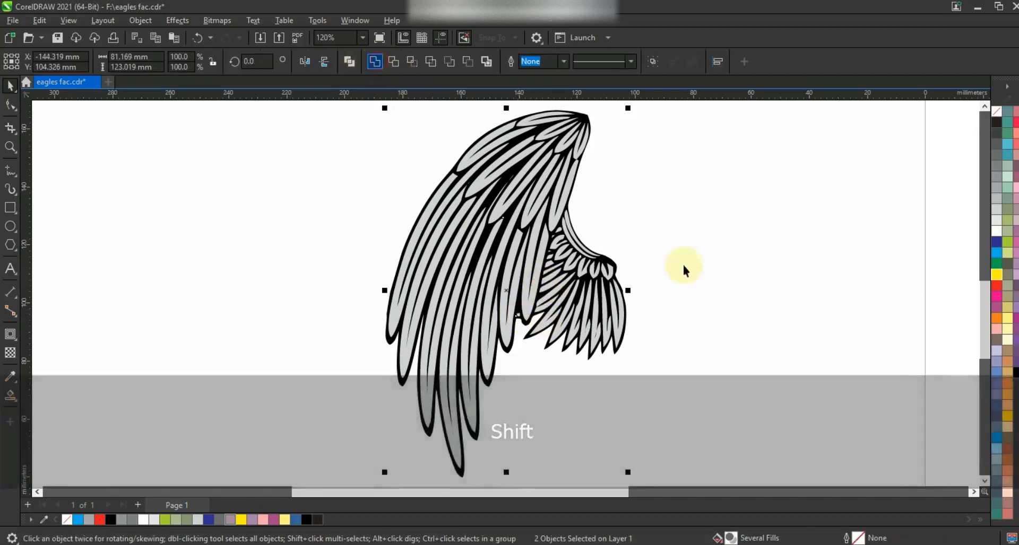
click(996, 285)
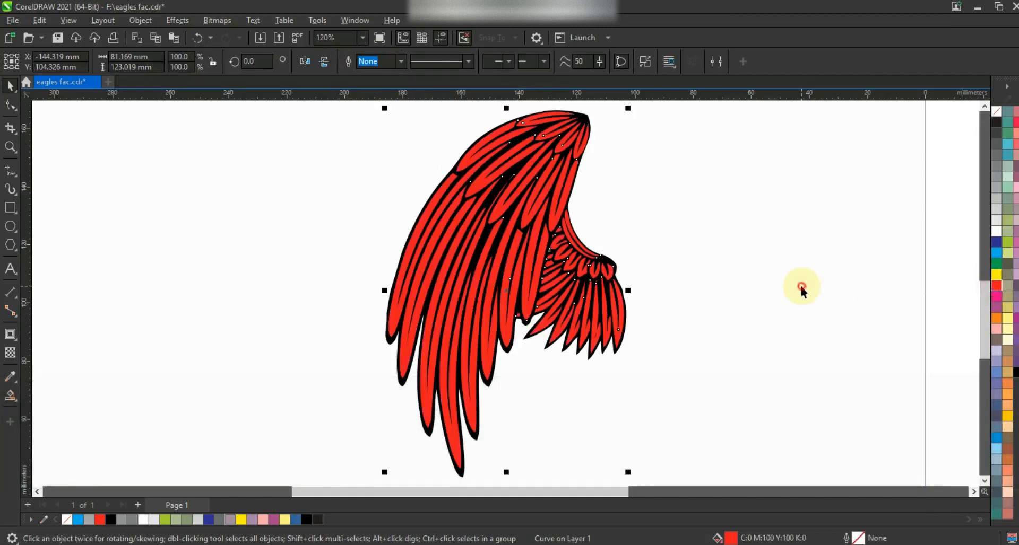
click(527, 268)
Mirror the entire wing horizontally.
key(F3)
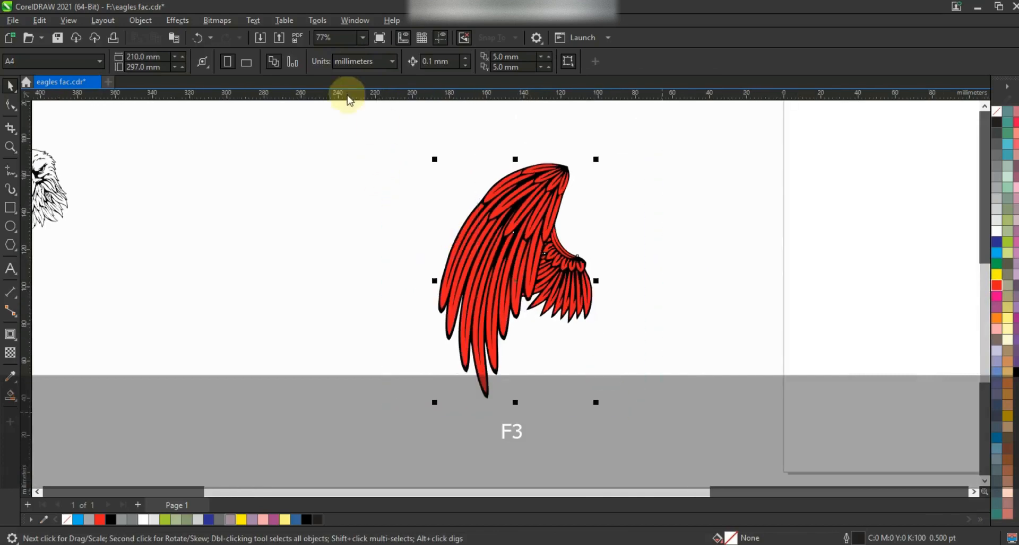
click(304, 61)
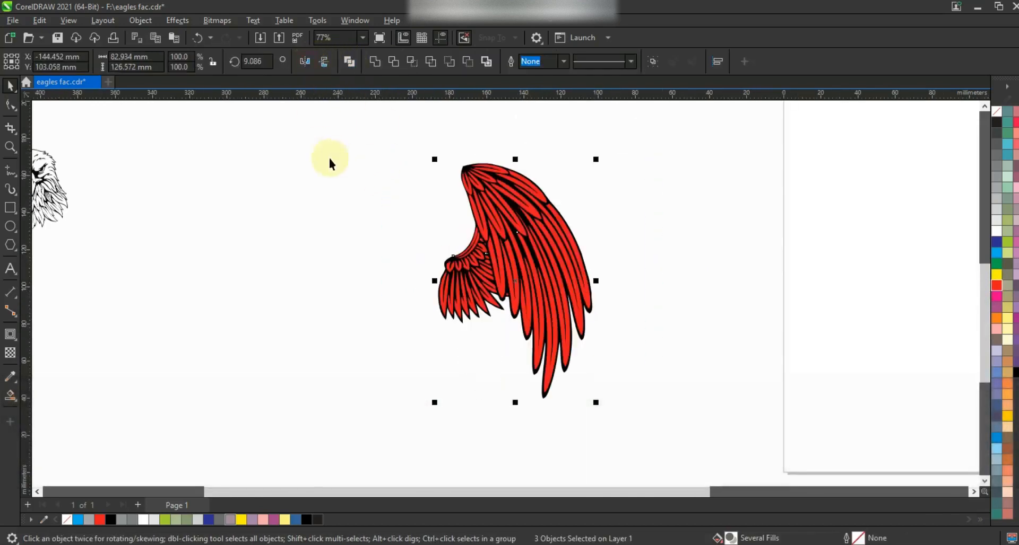
click(330, 162)
Duplicate the red feather shape slightly upward and fill the copy with 30% black.
click(6, 149)
drag(413, 141, 640, 362)
click(10, 85)
click(593, 390)
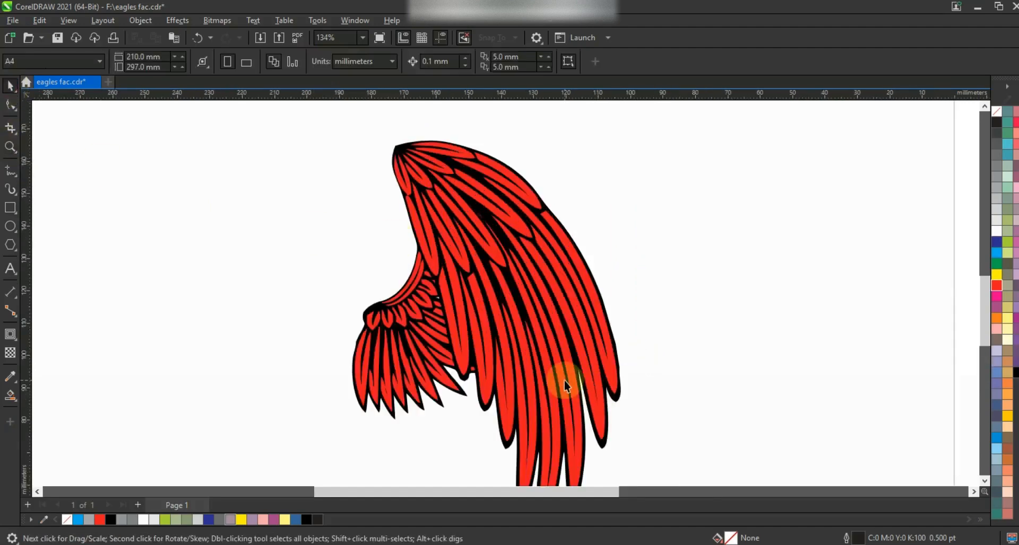
drag(577, 394, 577, 383)
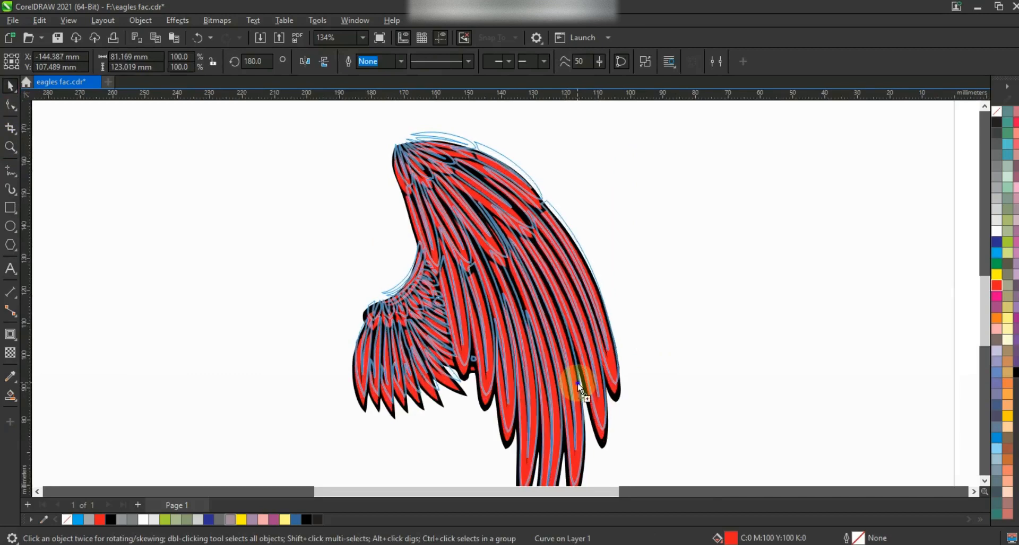
click(995, 200)
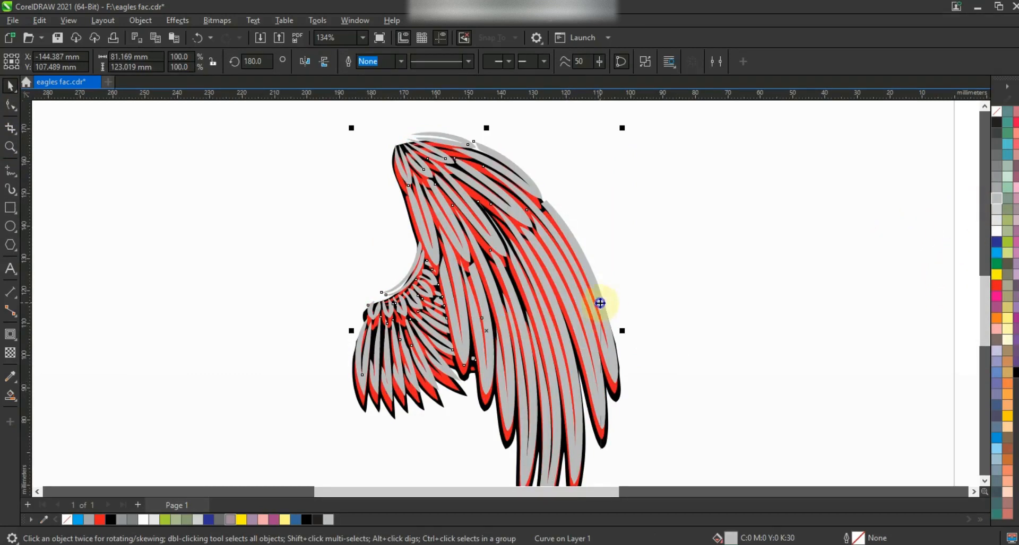
PowerClip the grey feather copy inside the red feather shape and fill the container with white.
right_click(600, 303)
click(650, 327)
click(501, 436)
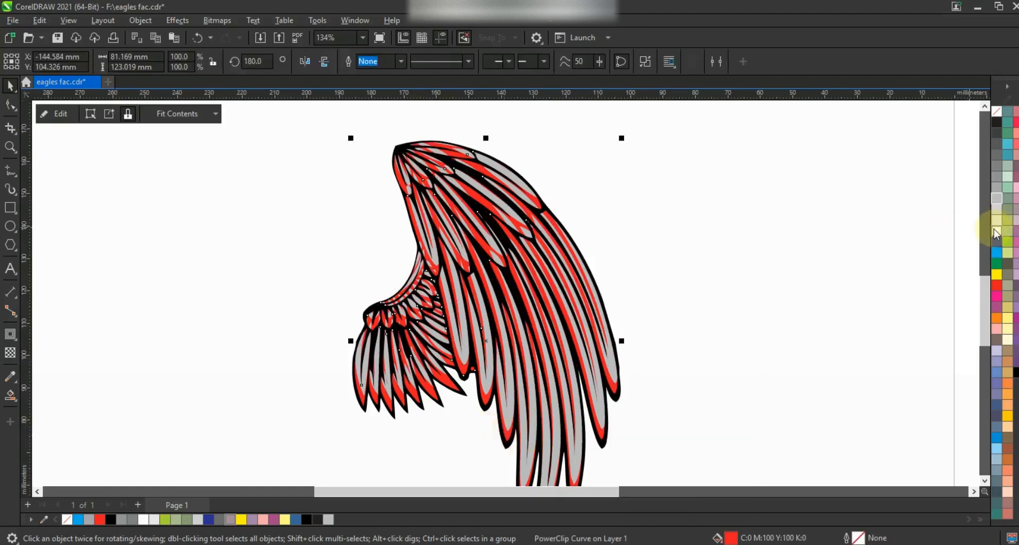
click(996, 231)
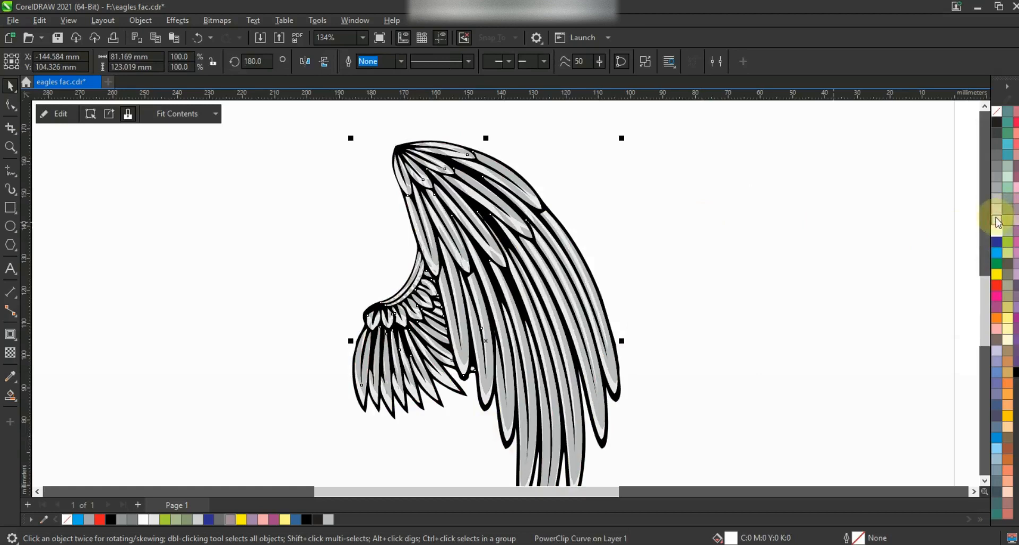
Edit the wing's PowerClip contents, fill the clipped feather copy with 40% black, and finish editing.
double_click(517, 221)
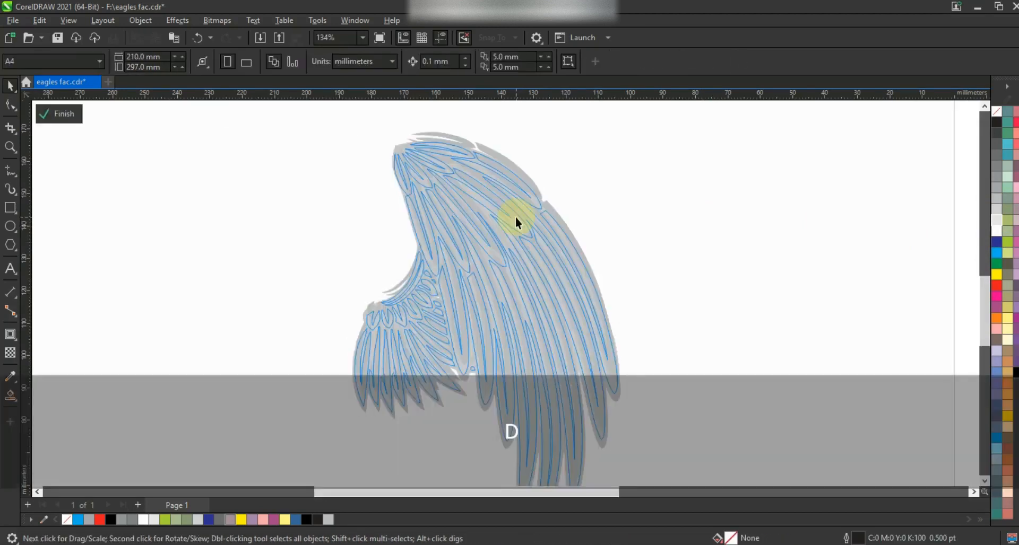
click(997, 192)
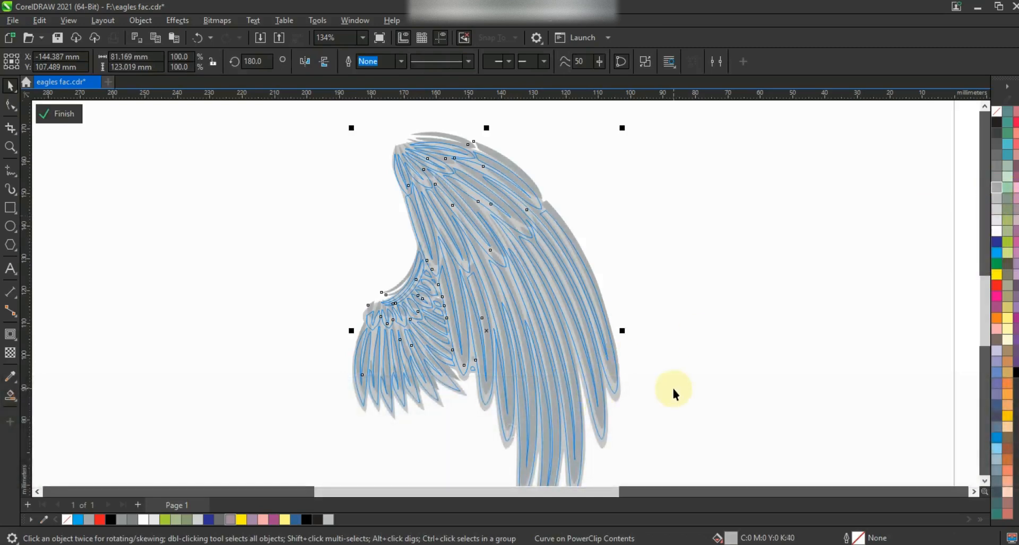
key(f)
click(662, 283)
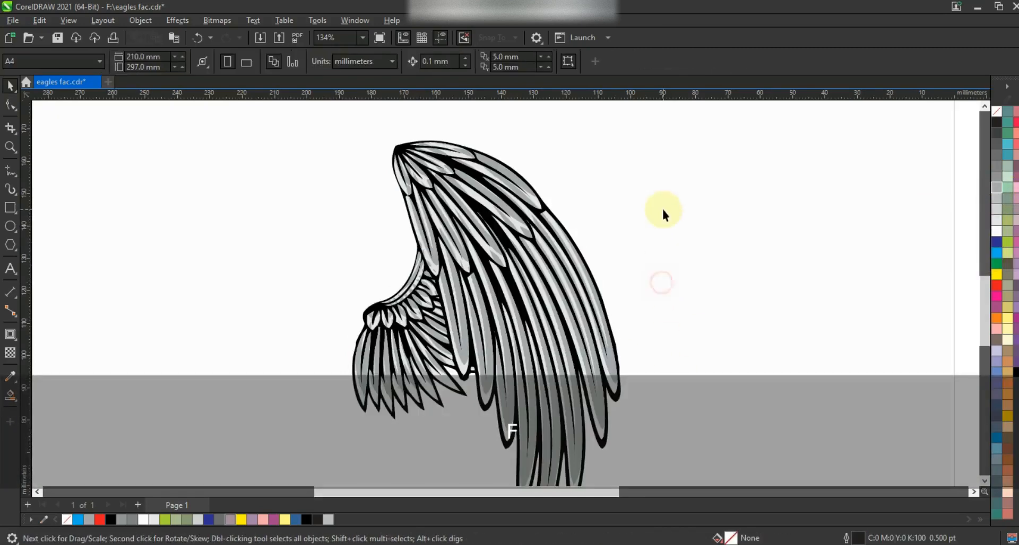
Draw a closed freehand shape about 62 × 77 mm around the wing's lower feather tips, with its upper edge zigzagging across the feathers.
key(F3)
scroll(685, 216, down, 2)
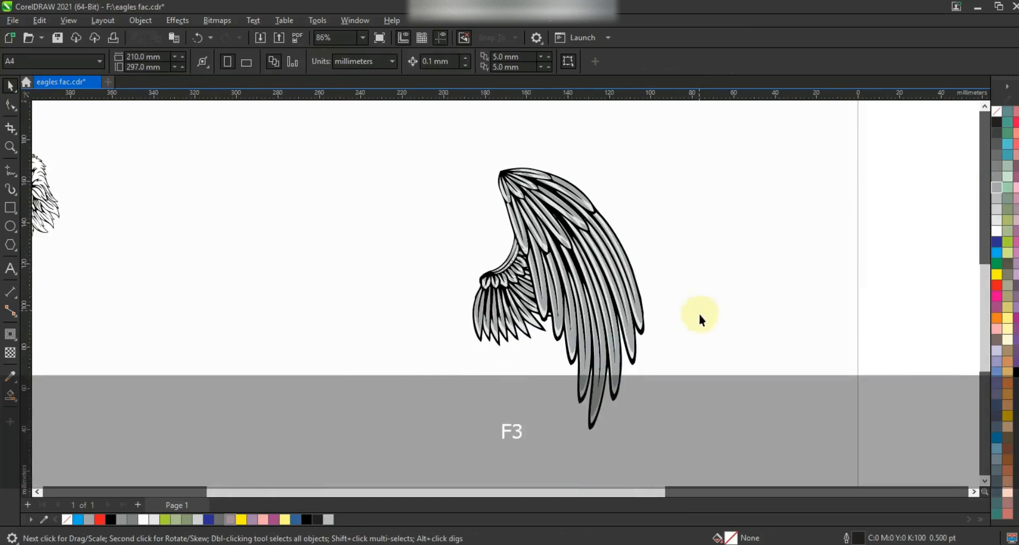
click(11, 147)
drag(435, 153, 728, 463)
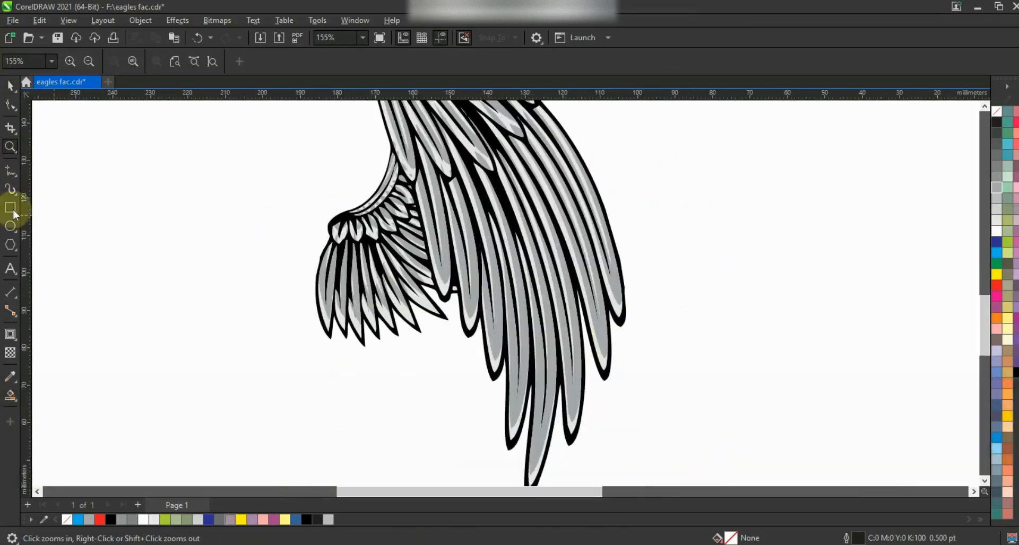
click(10, 174)
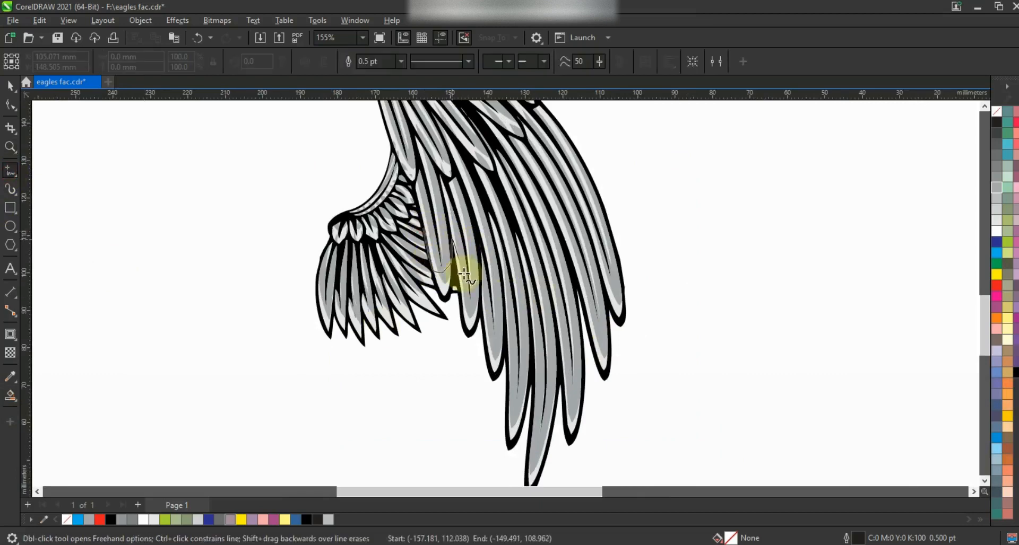
mouse_move(480, 246)
mouse_down()
mouse_move(496, 333)
mouse_move(502, 272)
mouse_move(518, 374)
mouse_move(525, 312)
mouse_move(544, 411)
mouse_up()
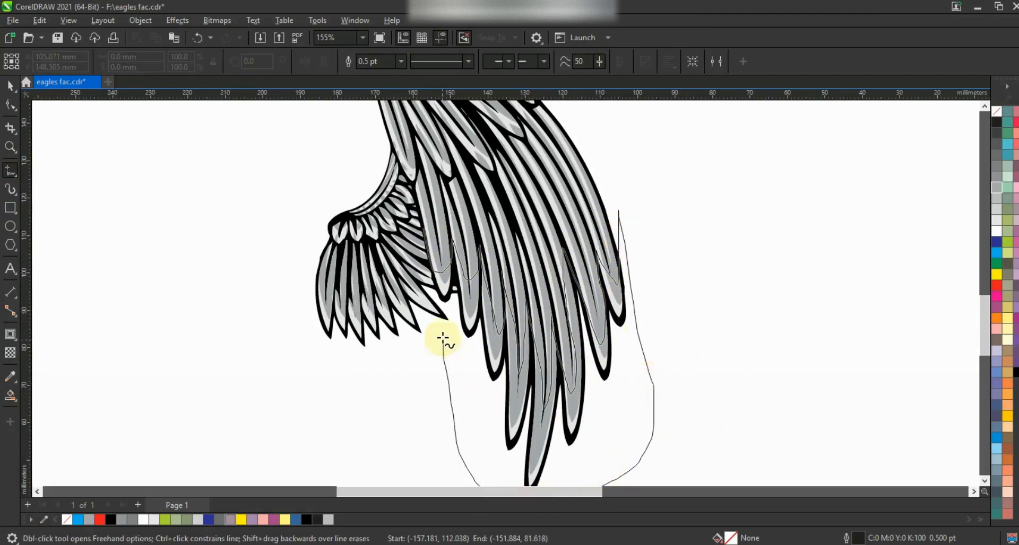
drag(425, 233, 431, 235)
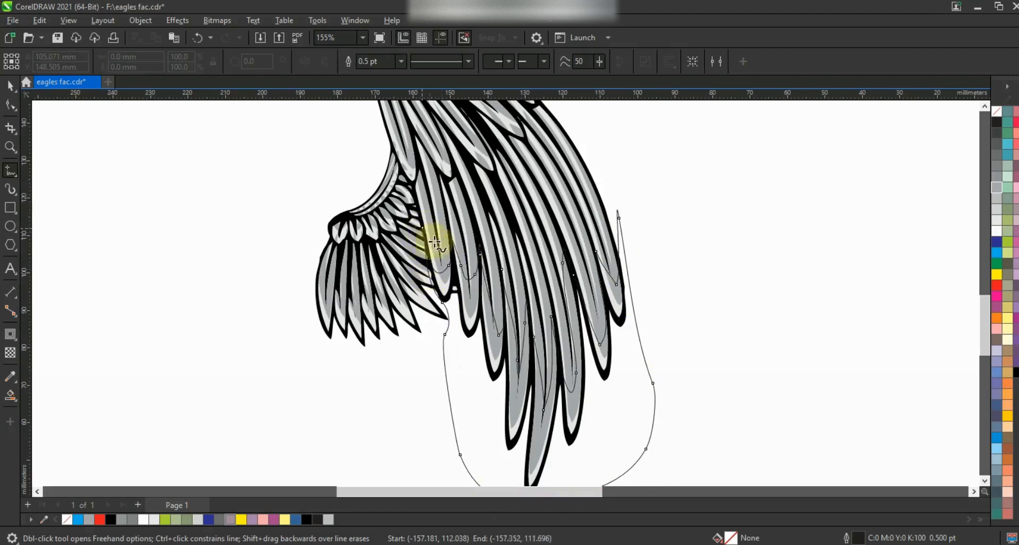
click(10, 107)
key(space)
Fill the freehand shape over the feather tips with 10% black and remove its outline.
click(997, 212)
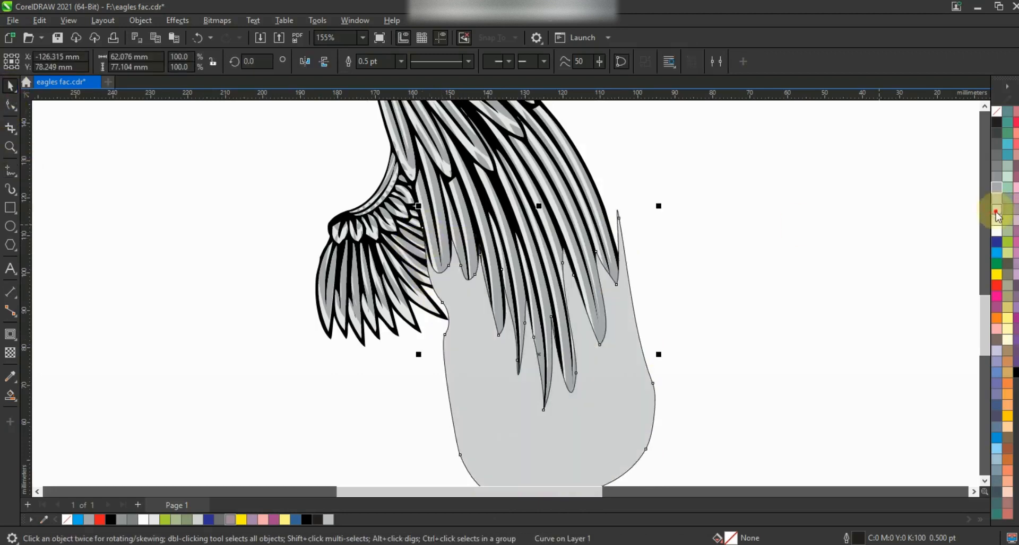
click(999, 140)
right_click(993, 112)
click(983, 119)
click(994, 229)
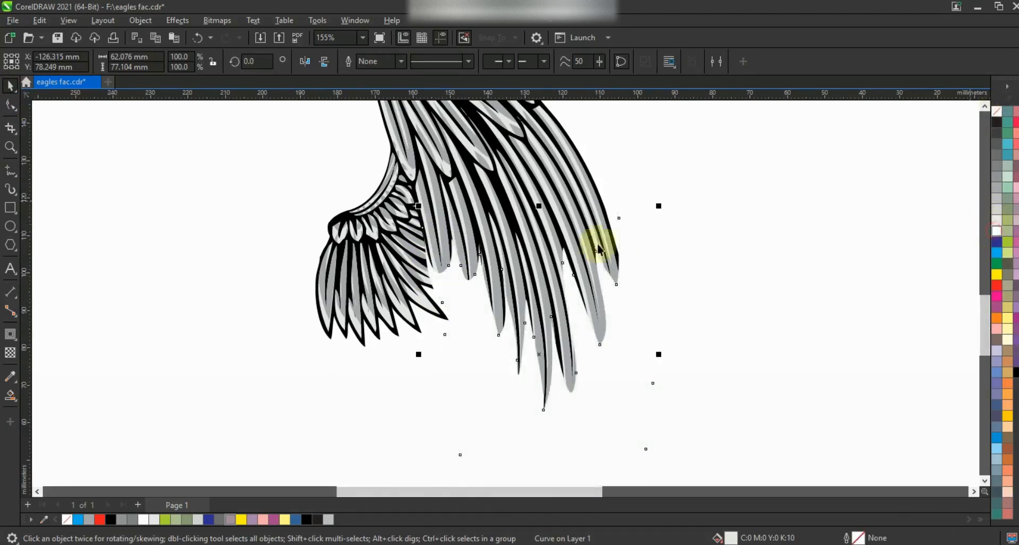
PowerClip the light freehand shape inside the wing's feather shape.
key(w)
click(568, 208)
click(772, 246)
Move the line-art eagle head next to the wing and enlarge it to about 50 × 56 mm.
key(F3)
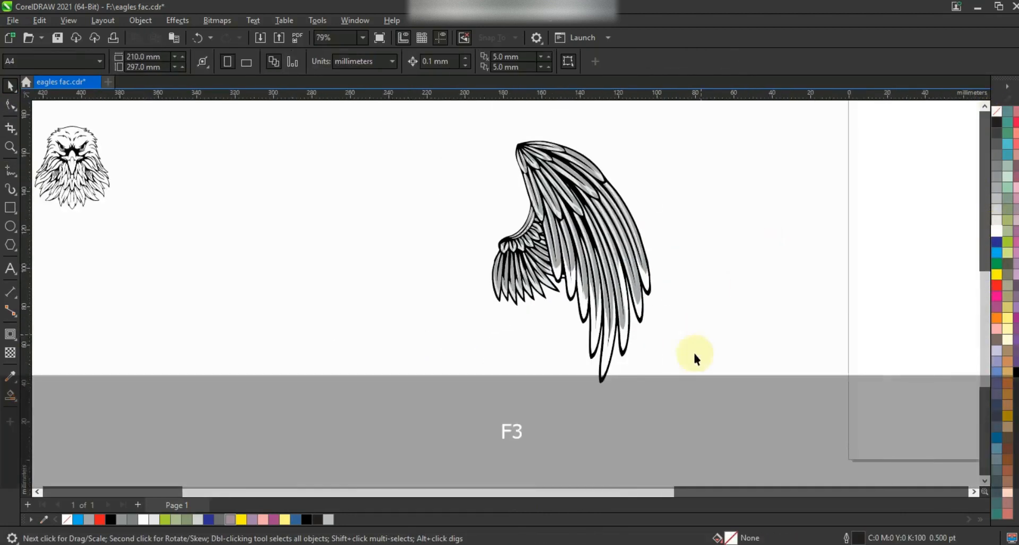
drag(459, 180, 446, 177)
click(446, 178)
click(182, 201)
drag(180, 204, 487, 231)
drag(527, 196, 542, 186)
key(shift)
key(shift+F2)
key(F3)
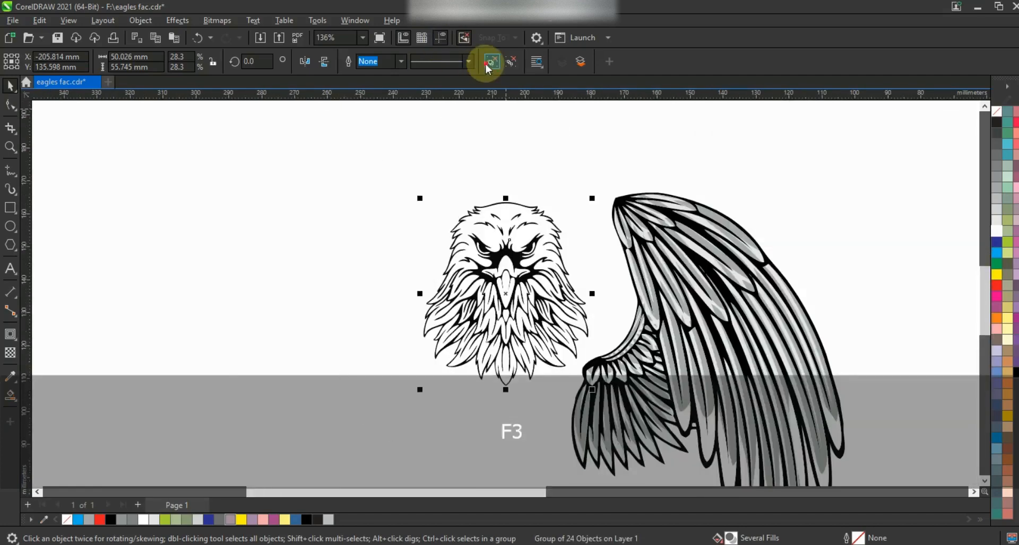
Ungroup the eagle head and fill its main head feather shape with red.
key(Escape)
click(527, 237)
mouse_move(525, 225)
mouse_down()
mouse_move(528, 215)
mouse_move(528, 232)
mouse_up()
key(ctrl+z)
click(997, 285)
key(shift+F2)
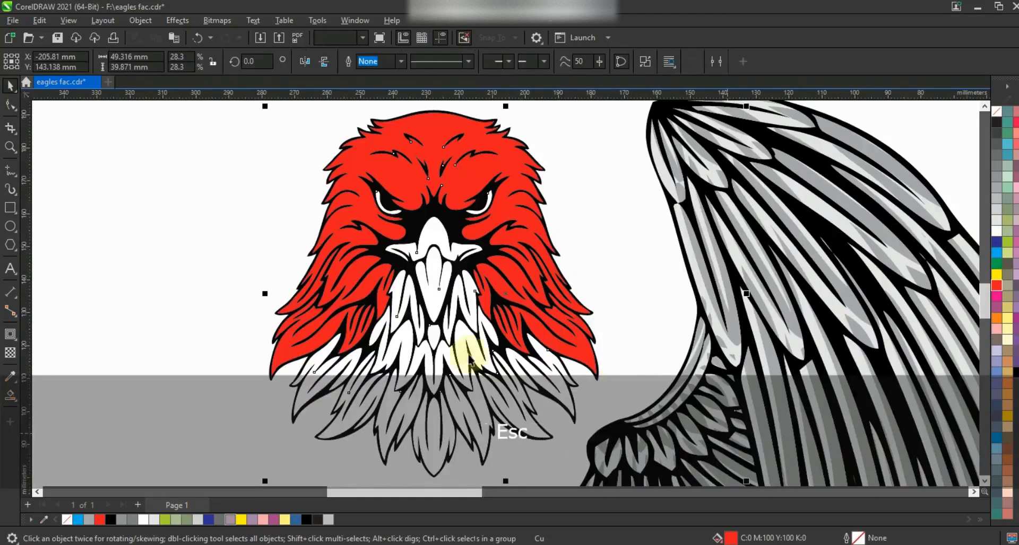
key(Escape)
click(467, 310)
shift+click(422, 307)
key(Delete)
key(ctrl+z)
Fill the remaining white parts of the eagle head, including neck feathers, beak and eyes, with red.
click(516, 414)
drag(586, 193, 216, 481)
click(997, 285)
drag(567, 171, 361, 231)
click(996, 284)
Fill the head shape and all the neck feather shapes with green, leaving out the beak and eyes.
click(566, 221)
click(511, 215)
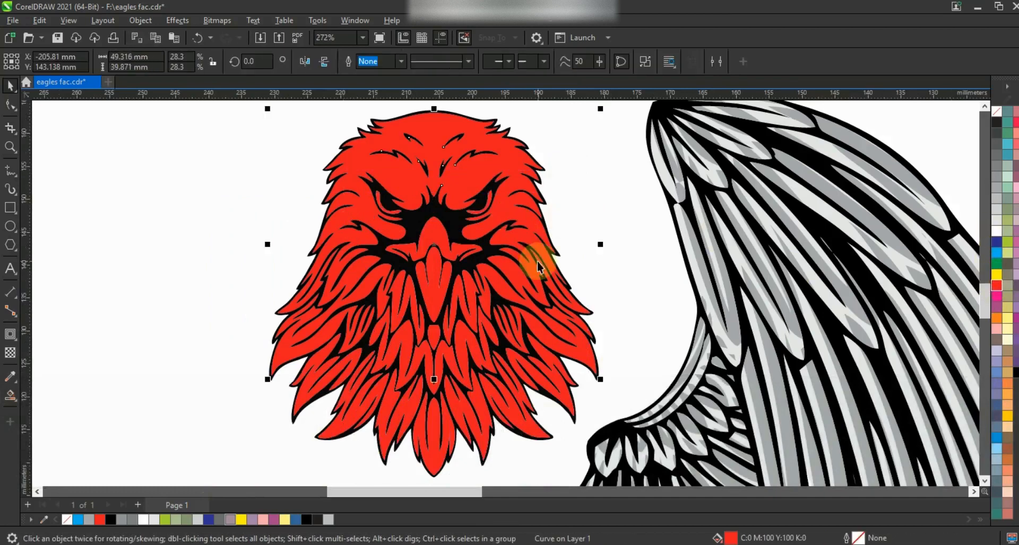
click(996, 263)
shift+click(408, 305)
shift+click(405, 341)
shift+click(409, 410)
shift+click(358, 400)
shift+click(313, 388)
shift+click(434, 444)
shift+click(463, 414)
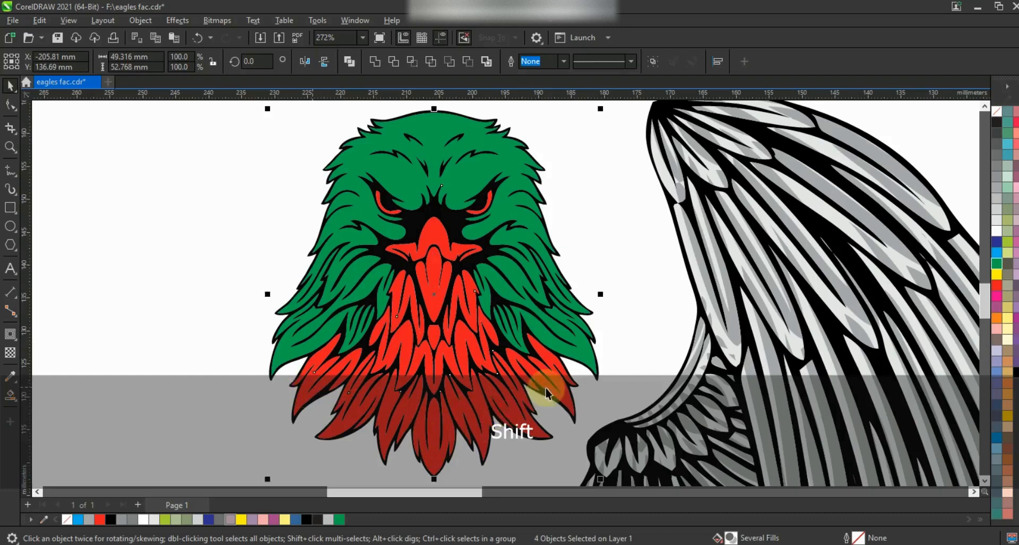
click(997, 266)
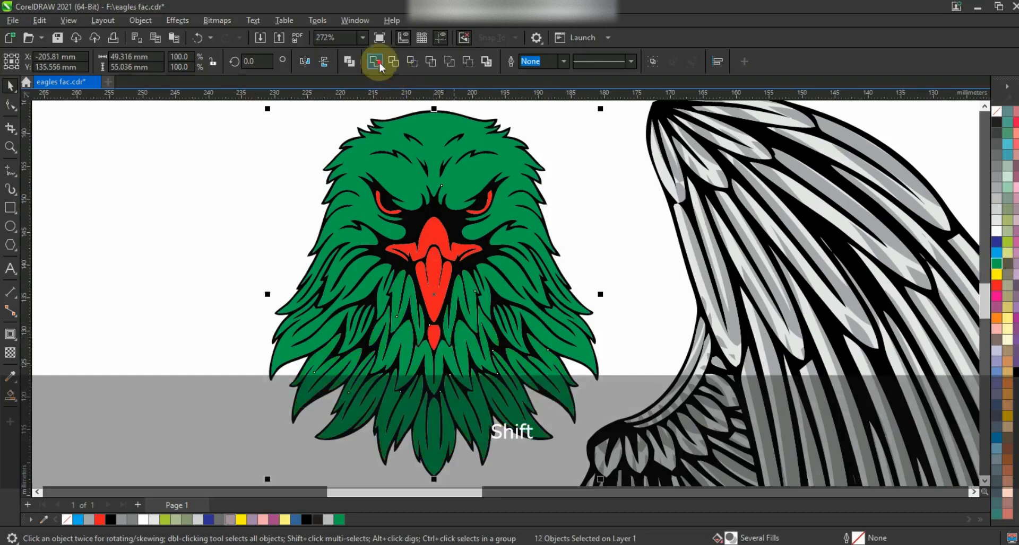
Weld the green head and neck feathers into one shape and fill it with light grey.
click(376, 61)
click(997, 211)
click(997, 199)
PowerClip a slightly raised 40% black duplicate of the head's feather shape inside the original shape.
drag(518, 294, 519, 287)
right_click(518, 287)
click(996, 187)
key(w)
click(434, 473)
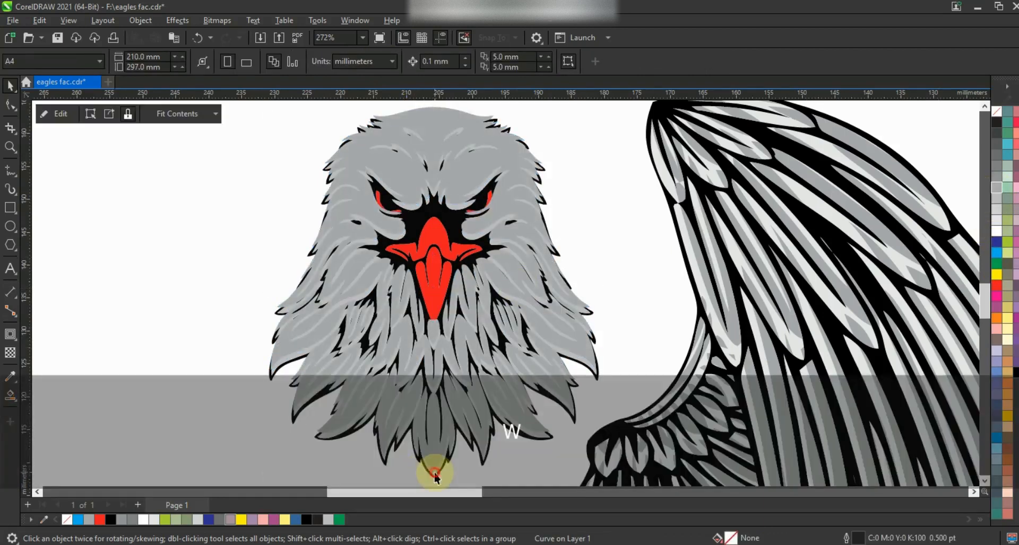
Fill both pieces of the eagle's beak with orange (M 60, Y 100).
click(466, 252)
click(466, 252)
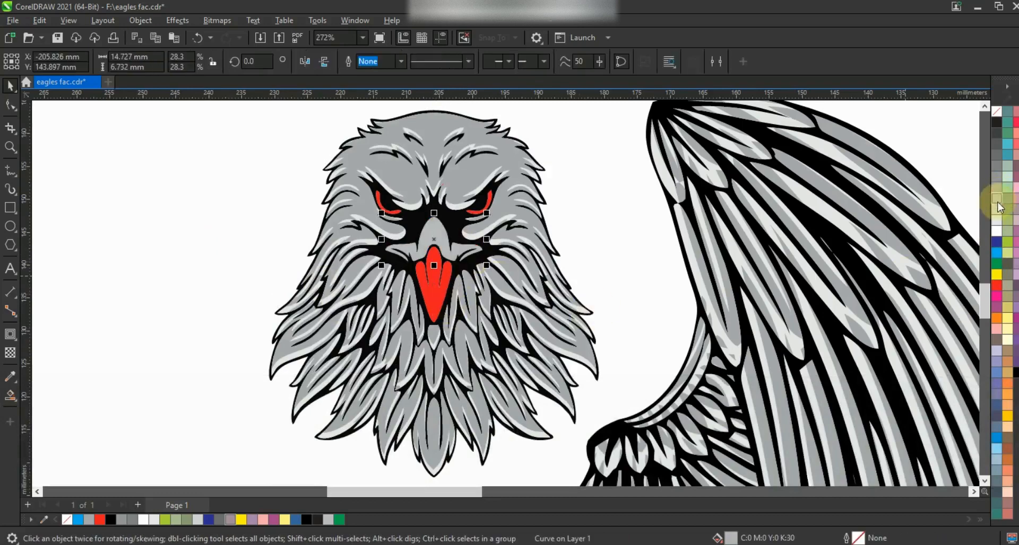
key(shift+F2)
click(996, 318)
key(F3)
key(Escape)
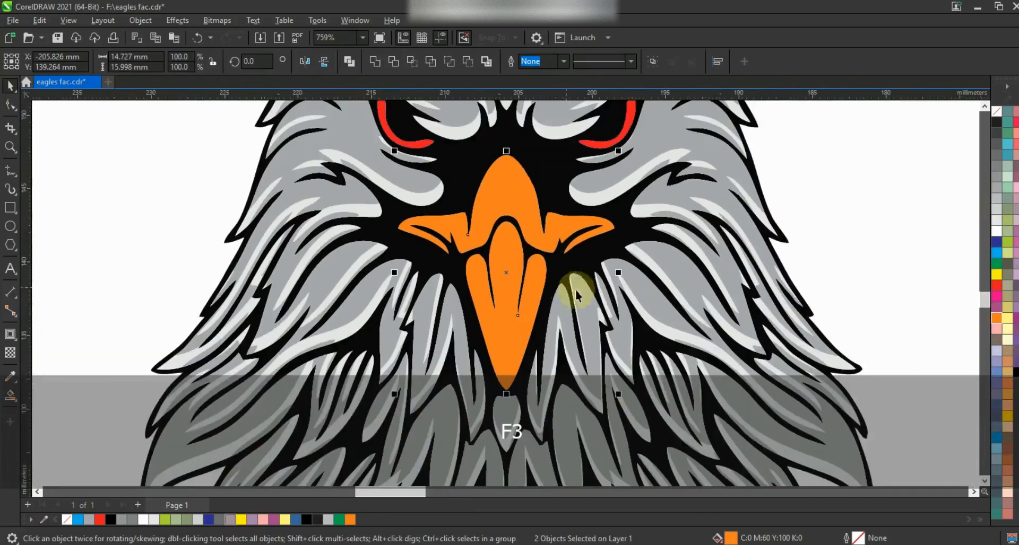
ctrl+click(514, 291)
Fill both of the eagle's eyes with white and group all the head shapes.
click(595, 152)
shift+click(421, 141)
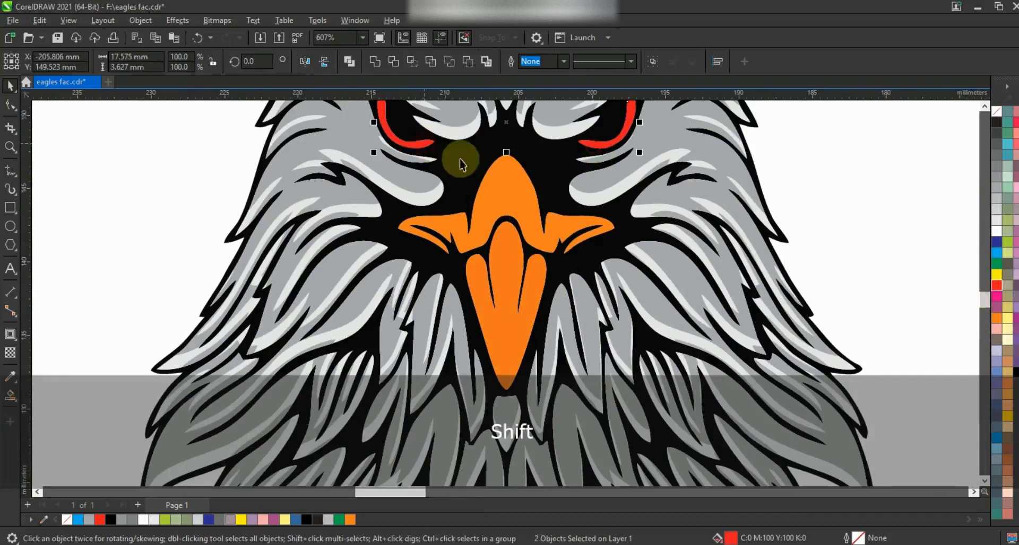
click(996, 232)
key(F3)
key(Escape)
drag(673, 366, 677, 370)
key(ctrl+g)
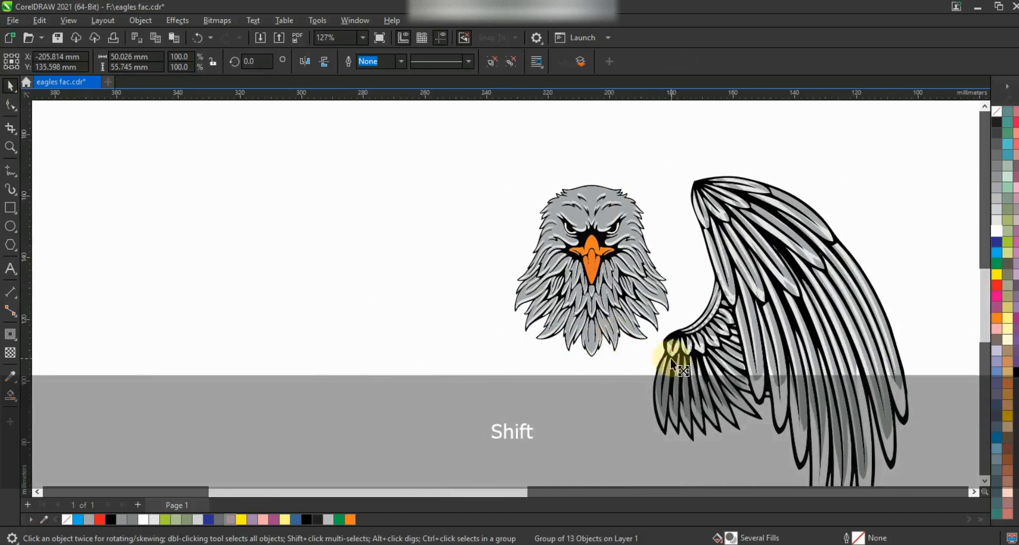
click(677, 345)
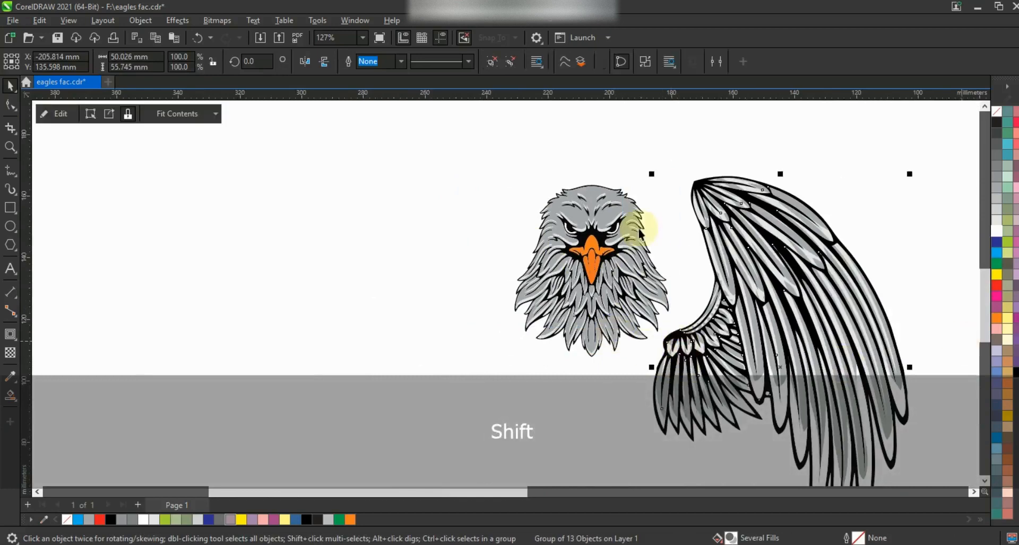
scroll(639, 228, down, 1)
key(Escape)
drag(834, 340, 850, 336)
key(ctrl+z)
Group the wing's shapes and place a horizontally mirrored copy on the opposite side of the eagle head.
key(F3)
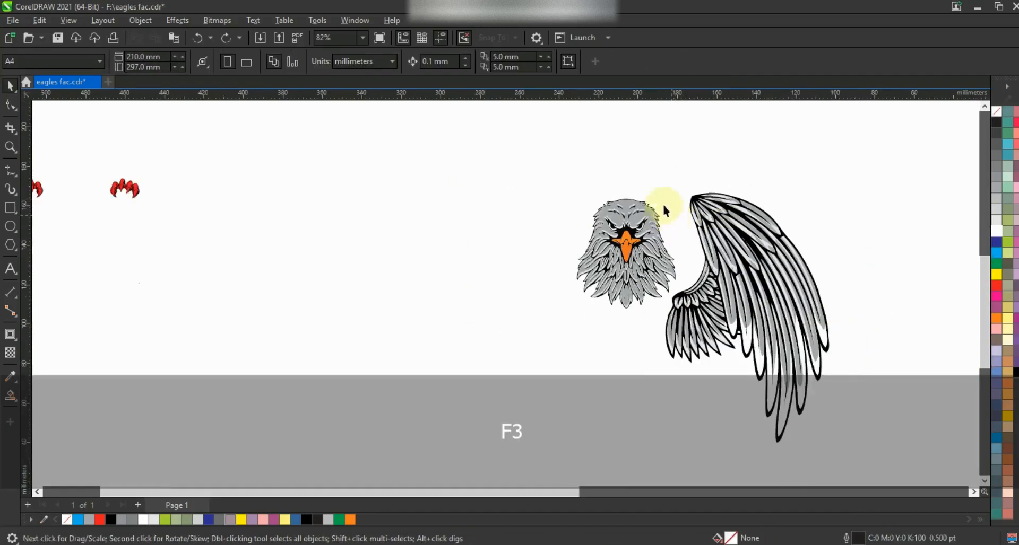
key(ctrl+g)
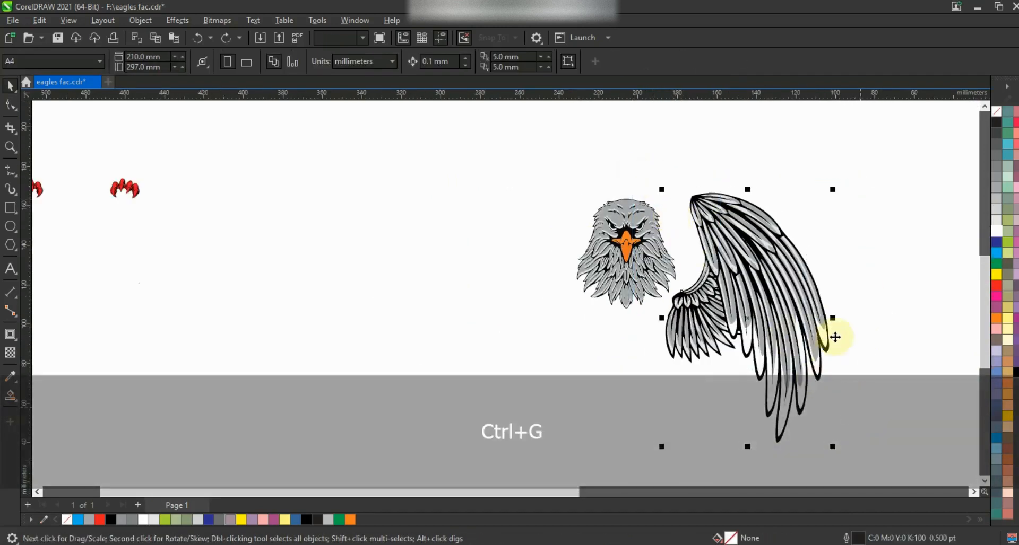
drag(673, 320, 549, 323)
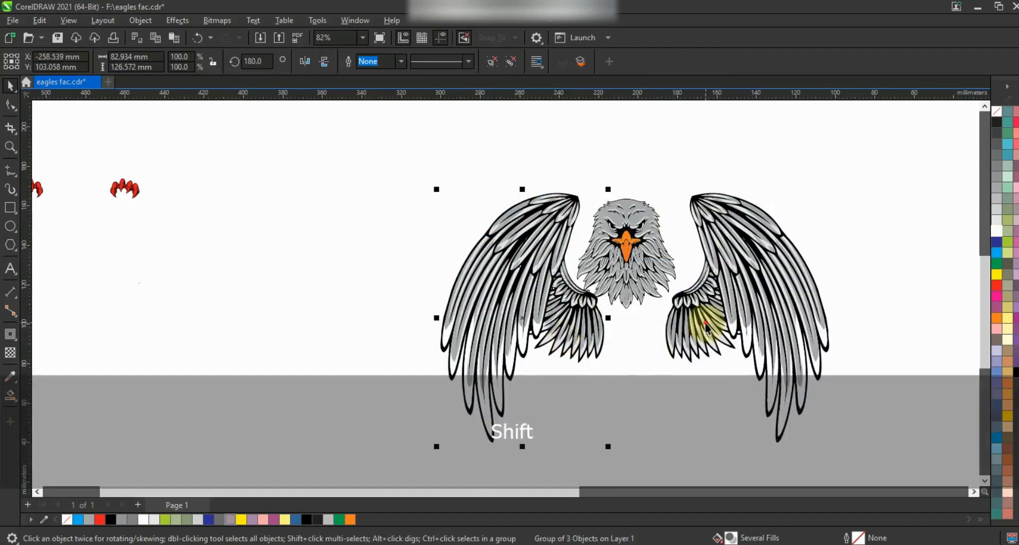
Group the two wings and align them with the eagle head on a common vertical center line.
shift+click(706, 323)
key(ctrl+g)
shift+click(648, 302)
key(c)
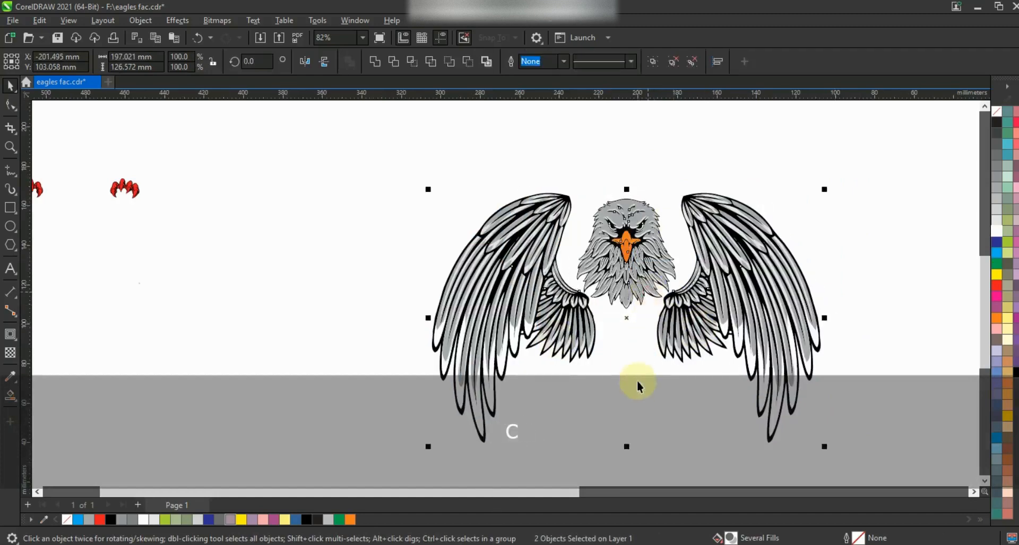
Enlarge the eagle head to about 53 × 59 mm, shift it slightly up and align it with the wings on a vertical center line.
click(636, 389)
click(636, 265)
drag(712, 162, 534, 314)
drag(573, 195, 569, 192)
drag(616, 223, 615, 219)
shift+click(730, 323)
key(c)
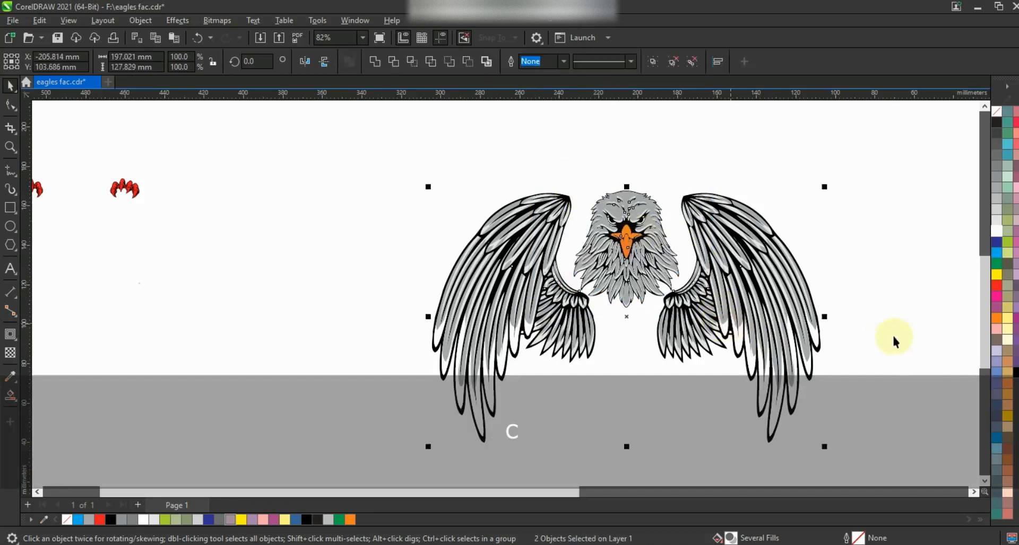
click(787, 208)
scroll(468, 186, down, 1)
key(Escape)
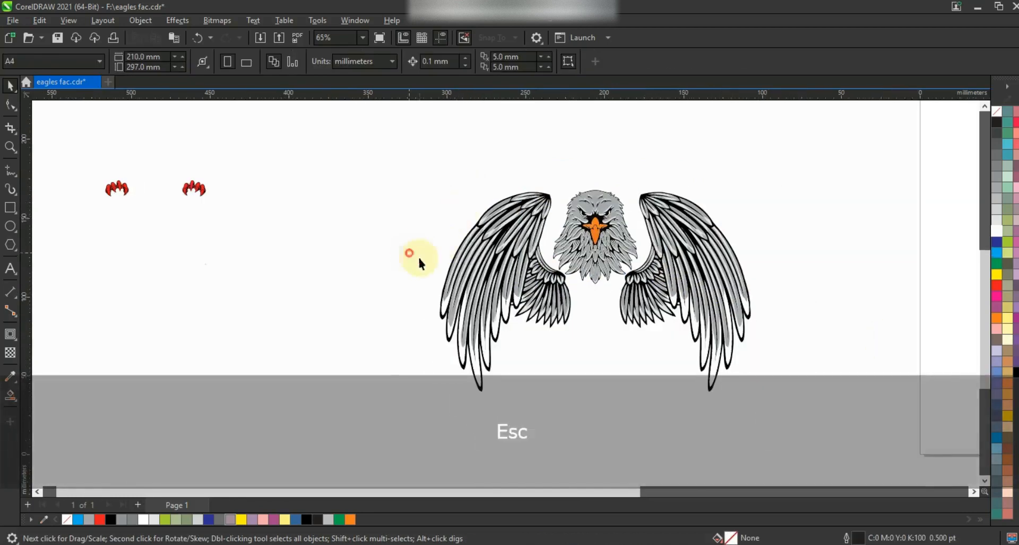
Draw a circle about 129 mm in diameter beside the eagle and place an overlapping copy about 48 mm to its right.
click(7, 151)
drag(390, 171, 865, 447)
right_click(734, 375)
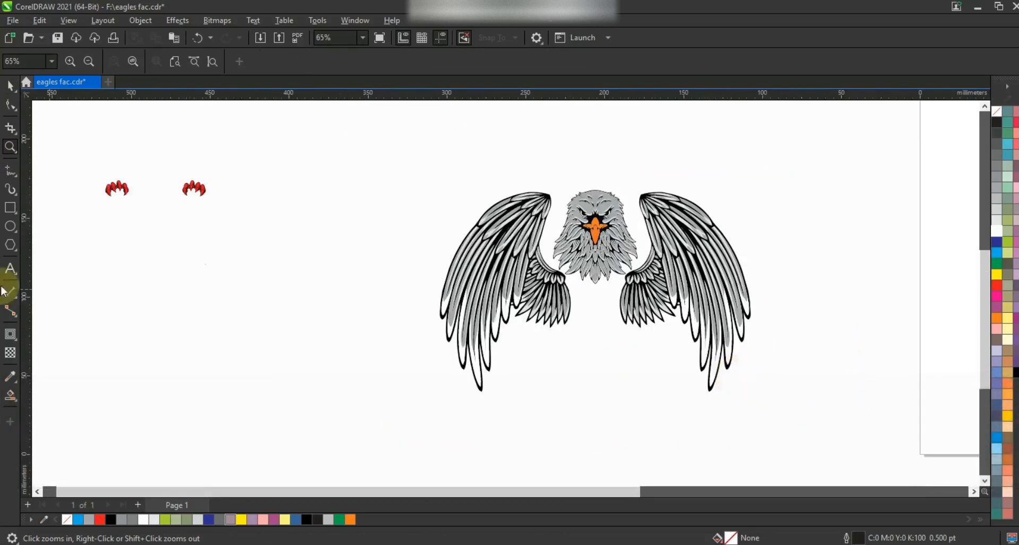
click(10, 232)
drag(159, 249, 242, 451)
click(10, 86)
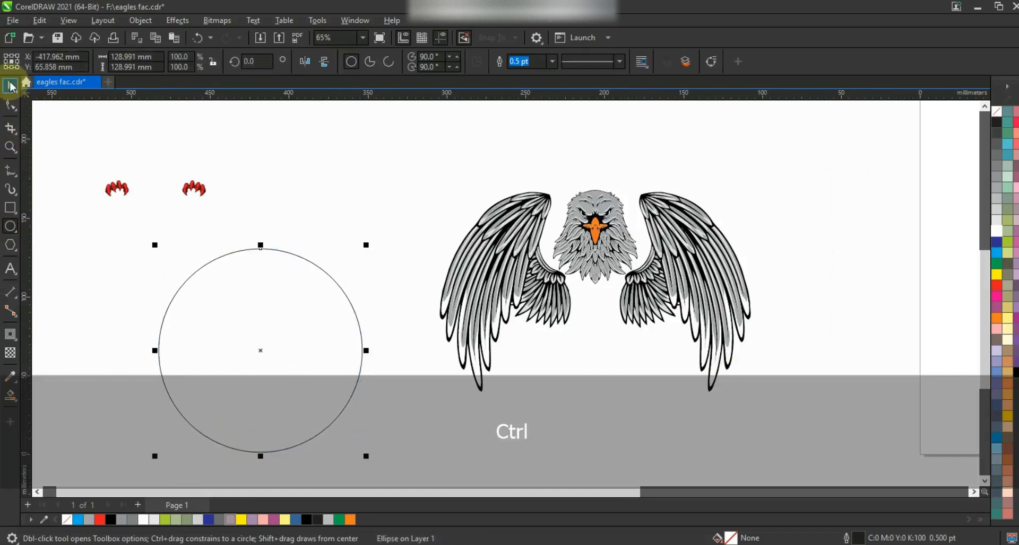
drag(258, 366, 333, 370)
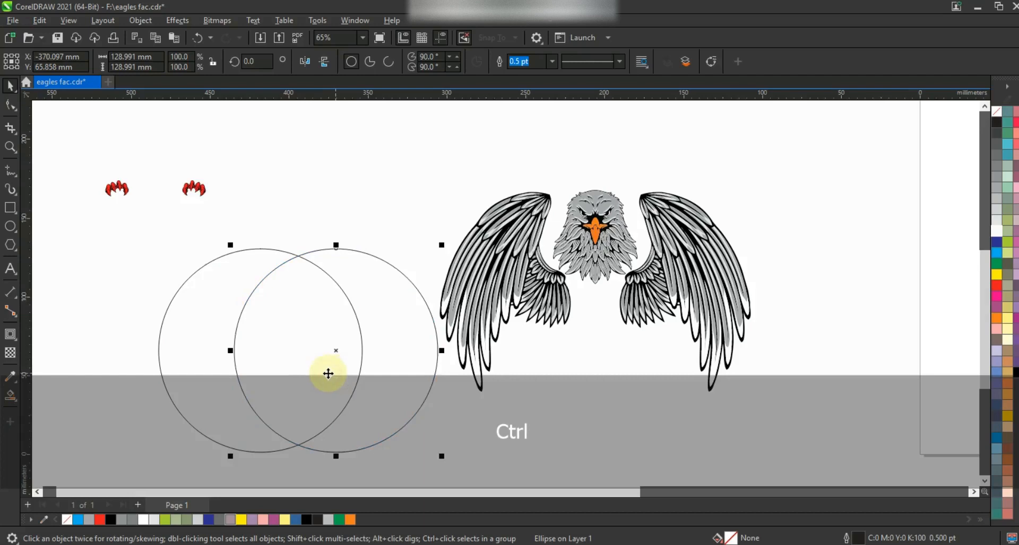
Turn the overlap of the two circles into a separate unfilled lens shape and delete both circles.
click(12, 396)
click(296, 348)
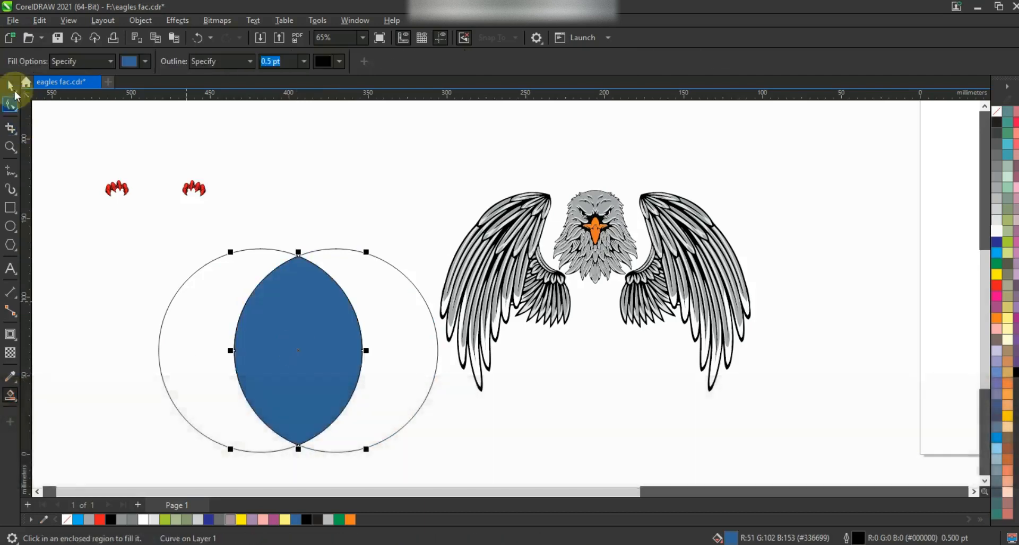
key(Delete)
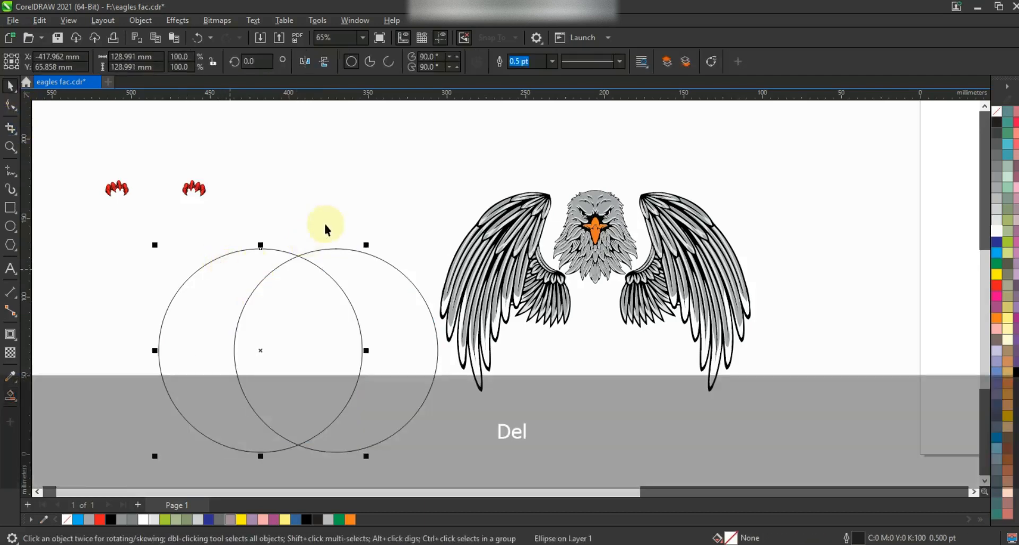
key(ctrl+z)
click(258, 282)
key(Delete)
key(Delete)
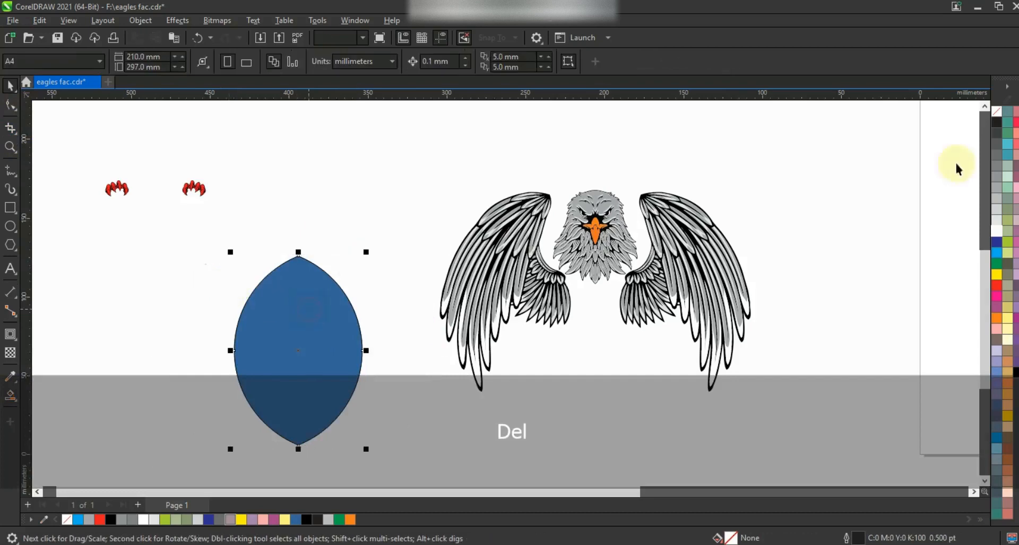
click(997, 111)
Draw an ellipse about 120 mm wide across the lower part of the lens shape and align both on a vertical center line.
click(10, 226)
drag(388, 459, 197, 311)
click(8, 89)
shift+click(319, 292)
key(c)
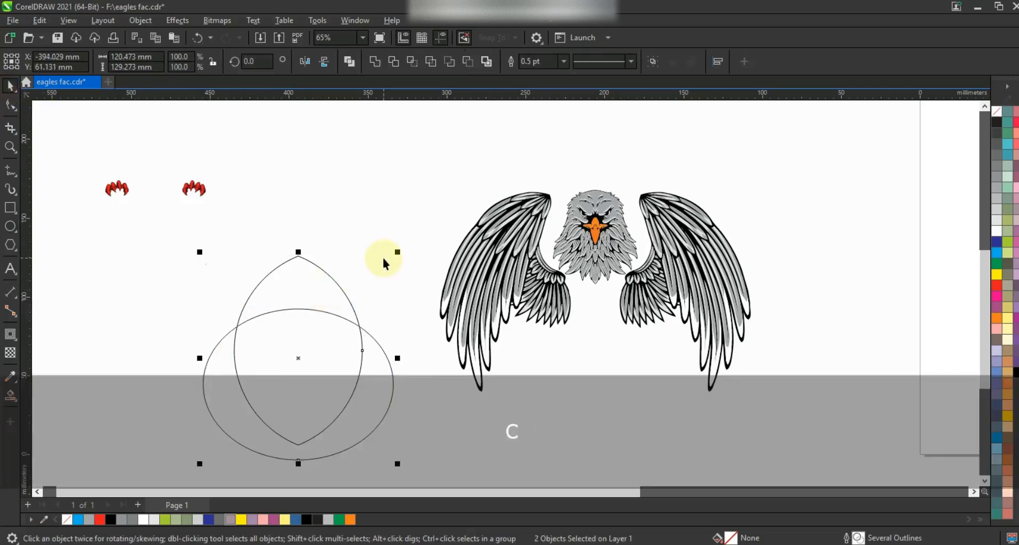
Create an unfilled shield shape from the overlap of the lens and ellipse, and delete both source shapes.
click(10, 396)
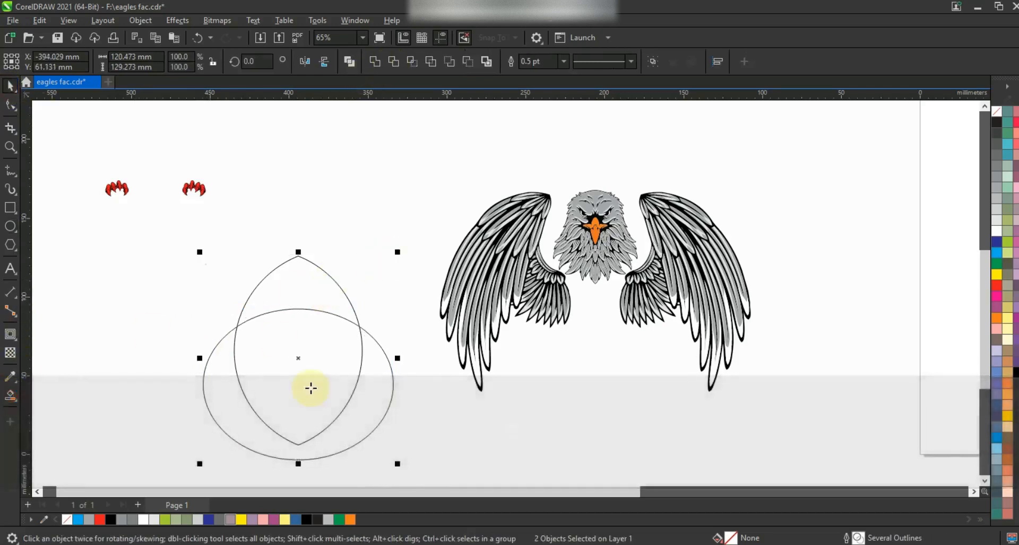
click(309, 386)
key(Delete)
click(372, 354)
key(Delete)
click(345, 342)
click(998, 113)
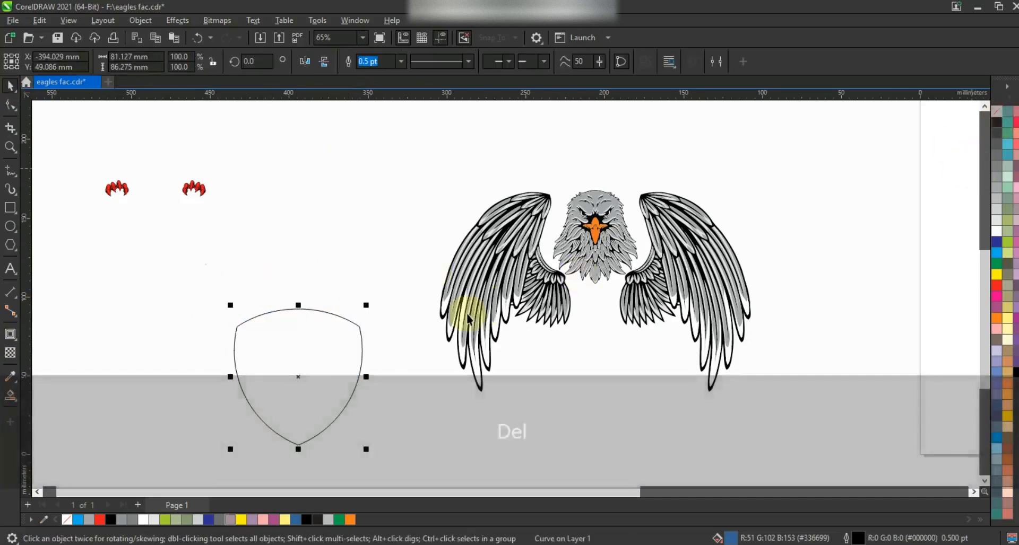
Fill the shield with black and place it between the wings, behind the eagle head.
click(1015, 373)
drag(327, 369, 617, 314)
drag(664, 392, 661, 397)
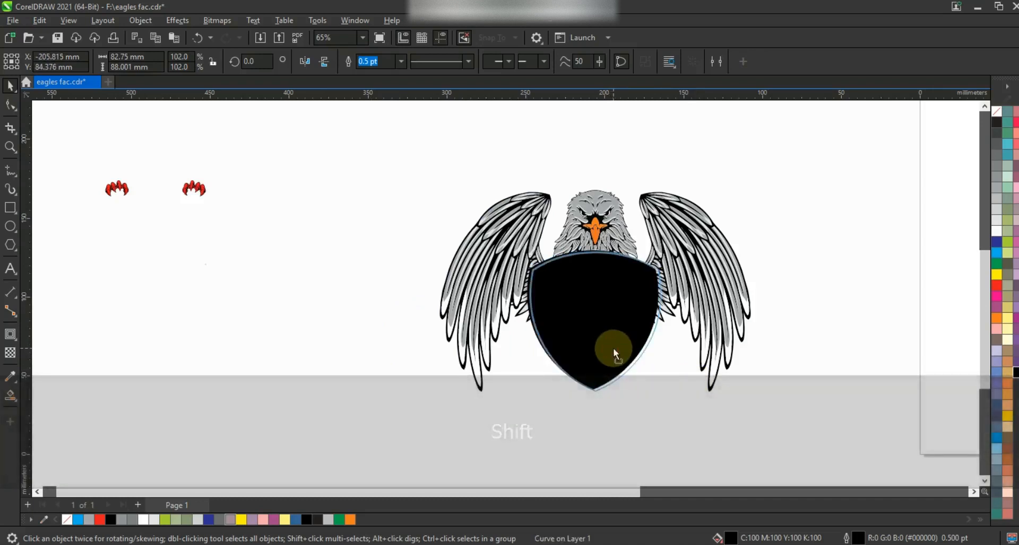
click(614, 228)
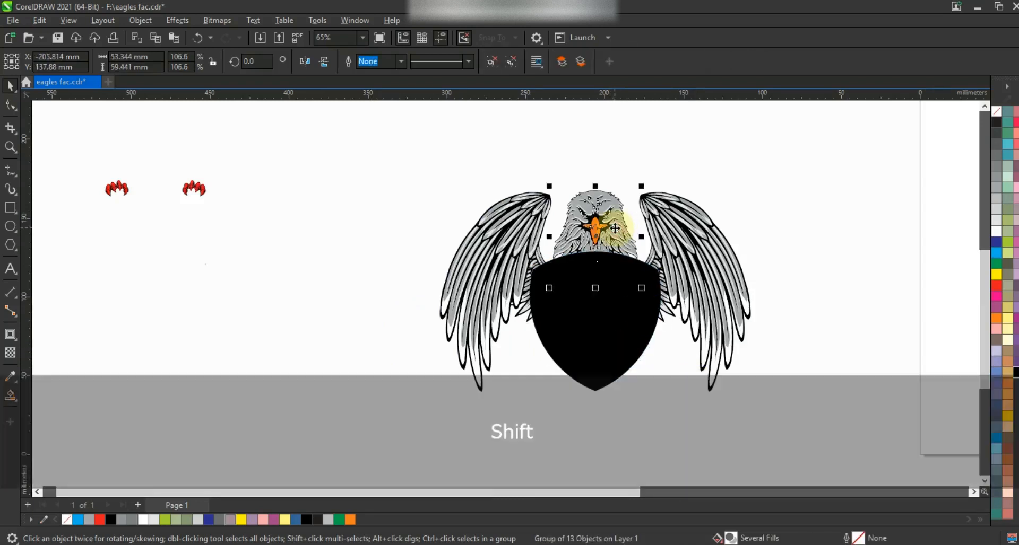
key(shift+Page_Up)
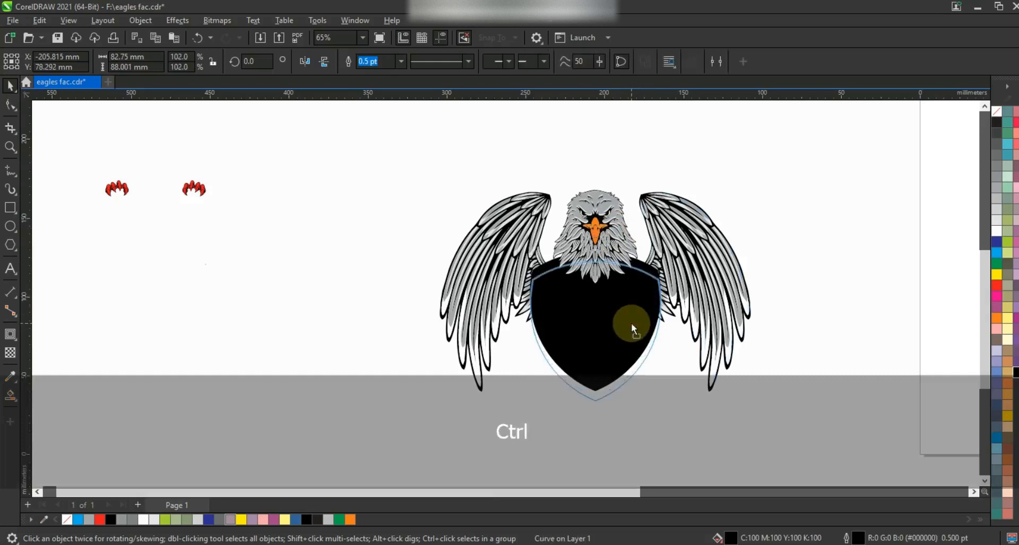
Lower the shield slightly, enlarge it to about 91 × 97 mm and align it with the head's vertical center line.
ctrl+click(631, 321)
drag(661, 396, 671, 413)
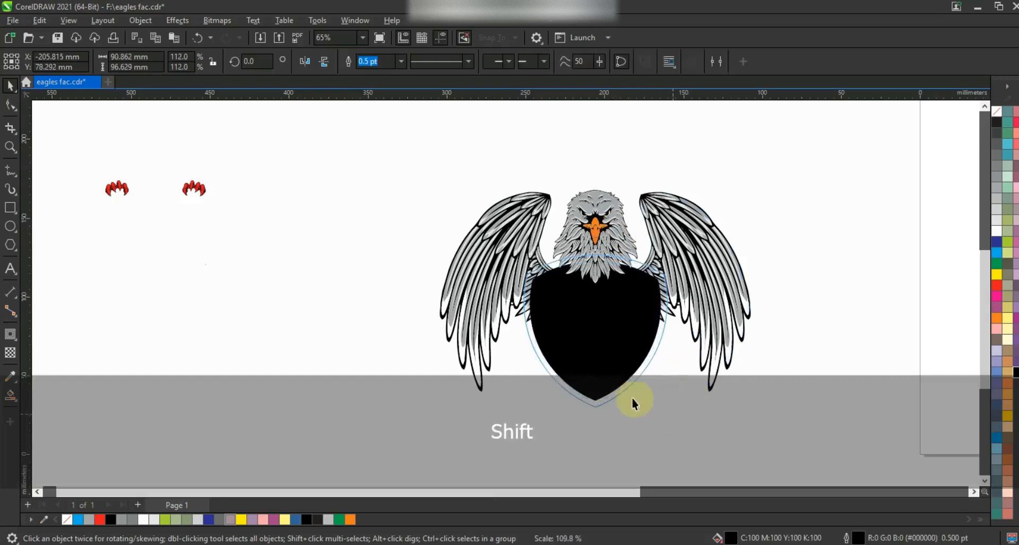
drag(610, 363, 608, 362)
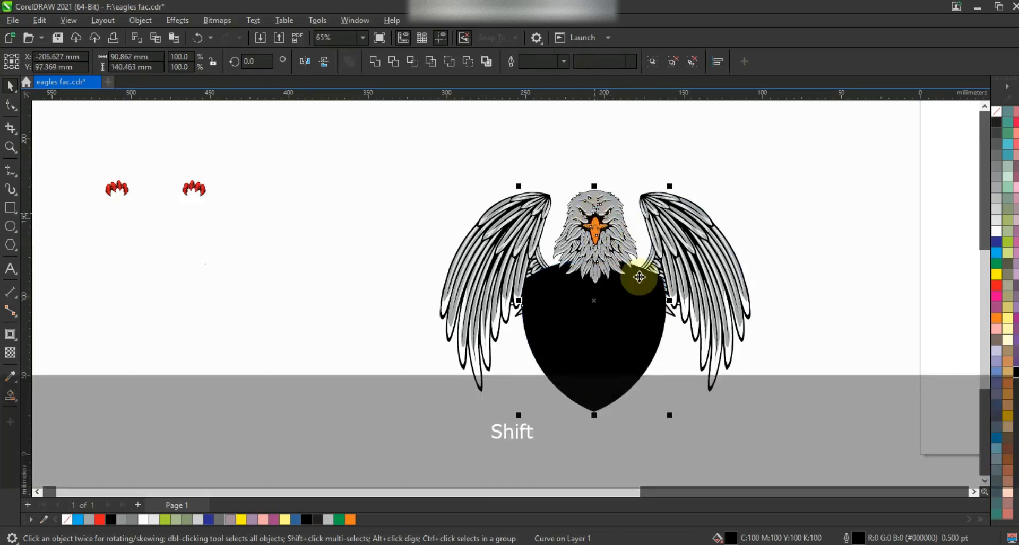
key(c)
Remove the shield's fill, add a single inside contour with an offset of about 2.98 mm and break the contour apart.
key(shift+F2)
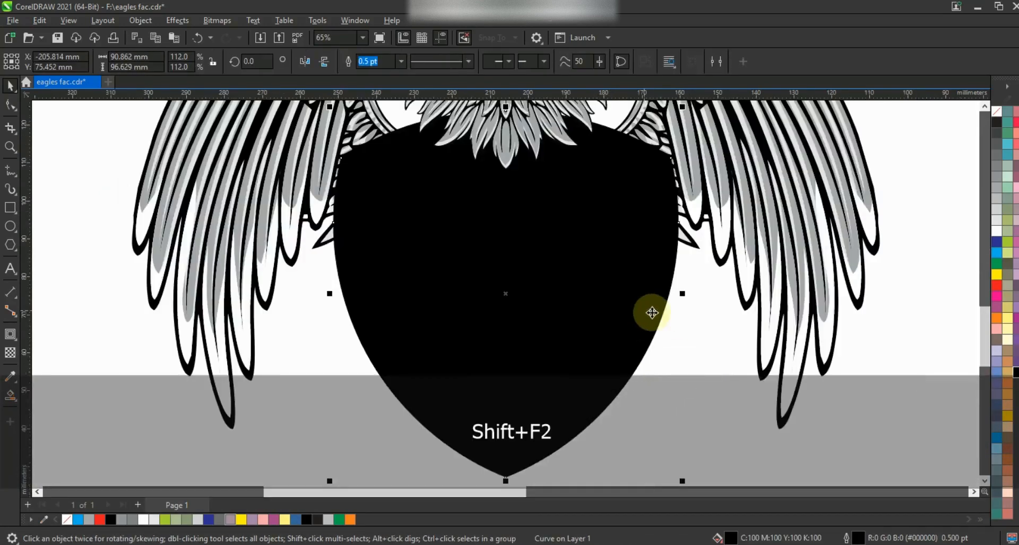
click(997, 111)
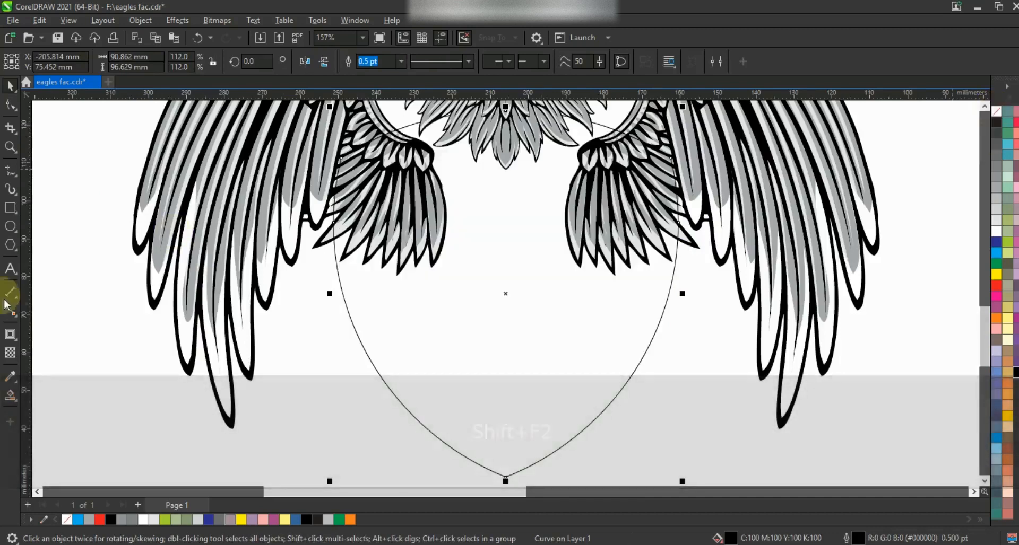
click(10, 334)
drag(670, 158, 667, 163)
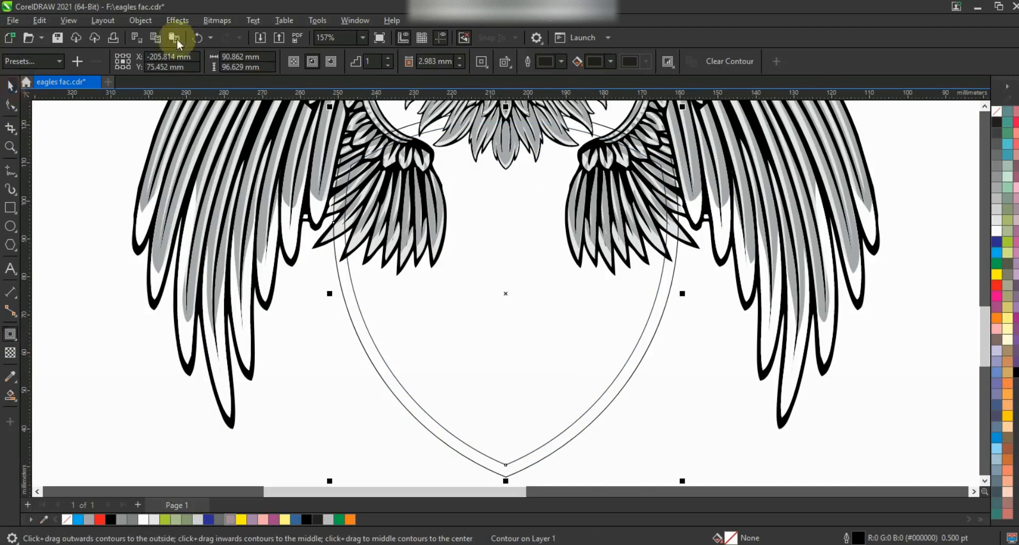
click(141, 21)
click(106, 280)
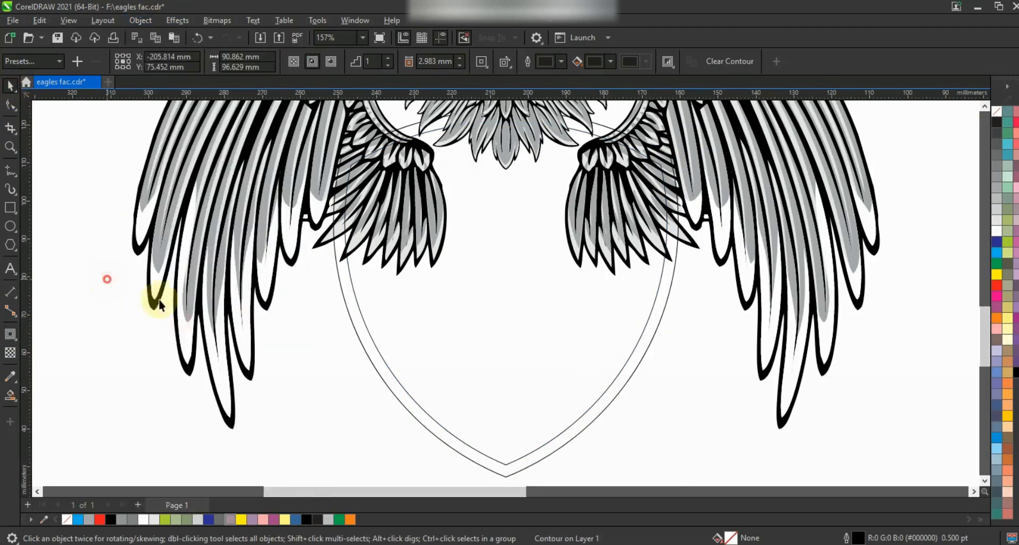
Fill the inner shield shape with 20% black and the outer shield shape with solid black.
click(375, 344)
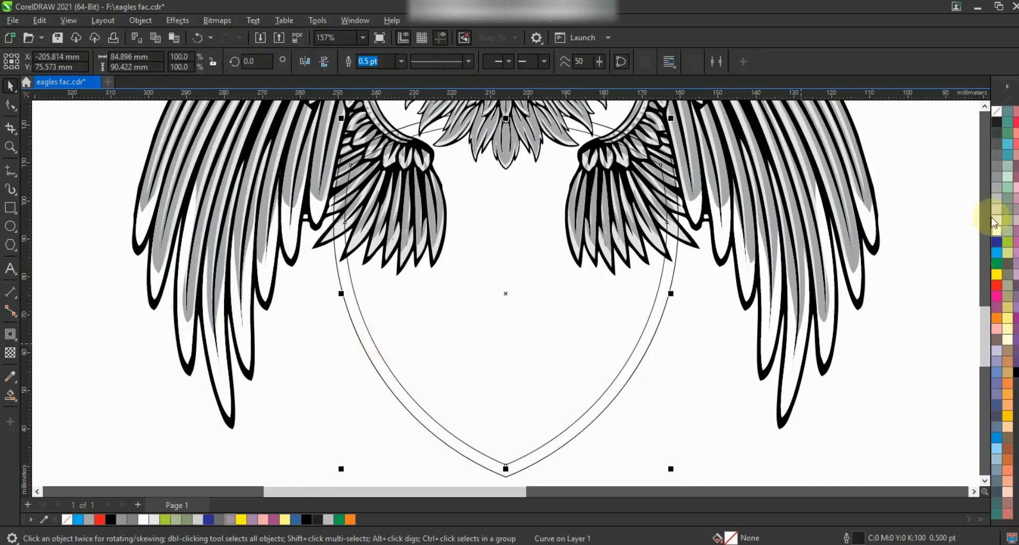
click(994, 209)
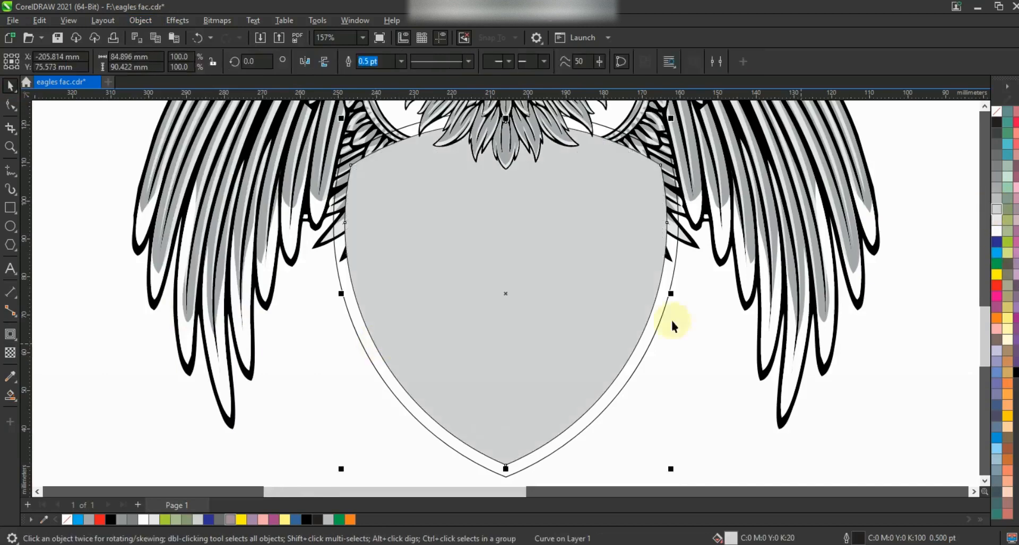
click(652, 341)
click(1015, 373)
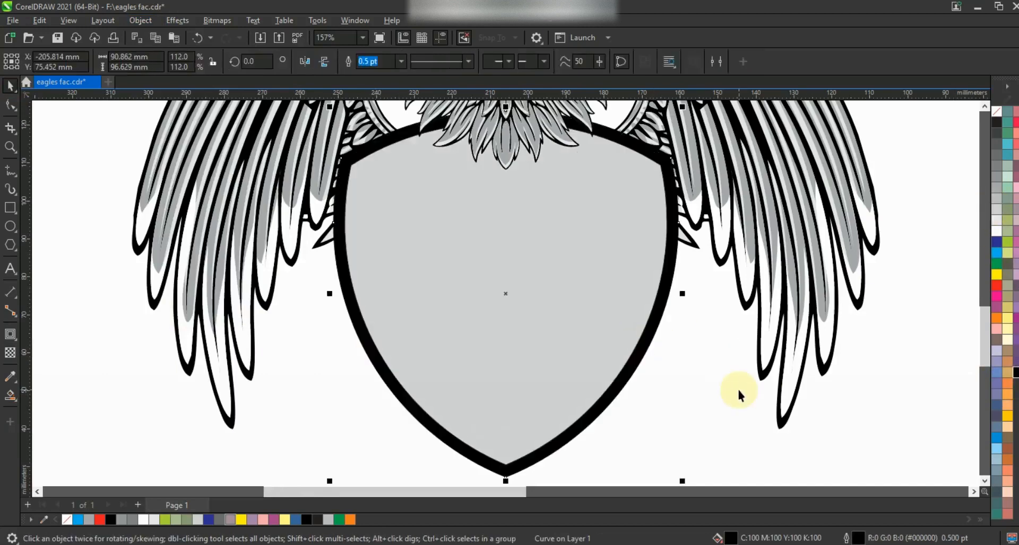
click(660, 383)
Enlarge the grouped pair of wings slightly about its center, behind the shield.
key(F3)
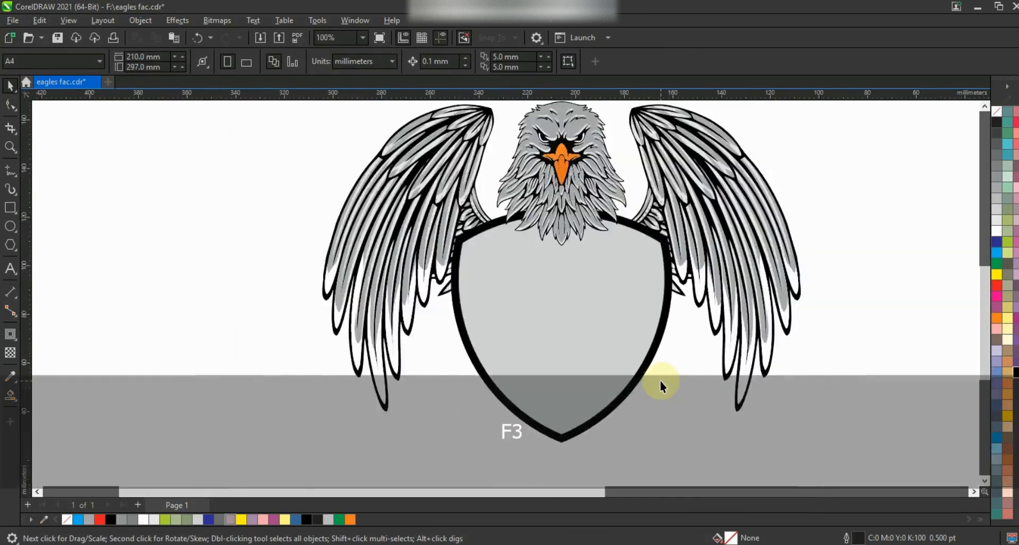
scroll(668, 366, down, 1)
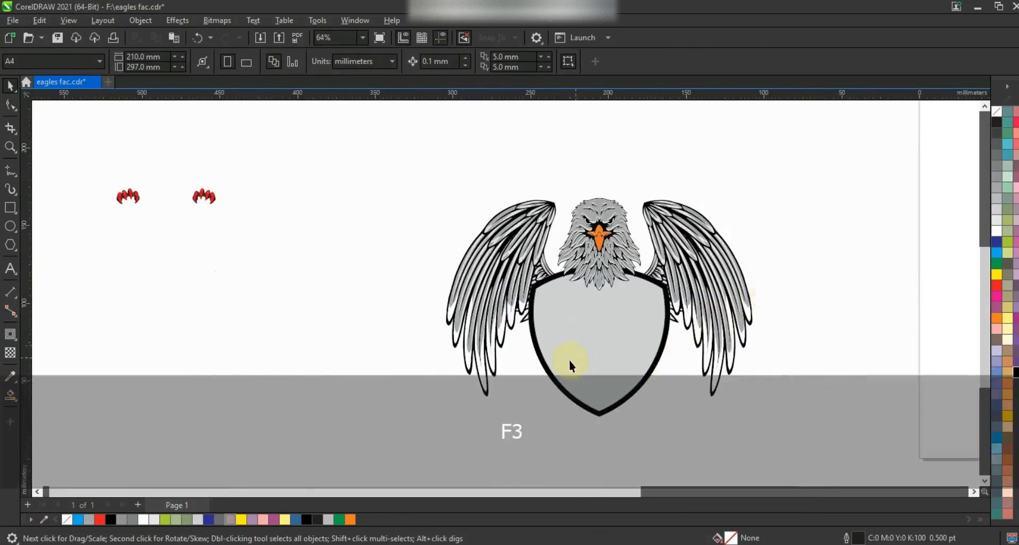
drag(382, 177, 776, 419)
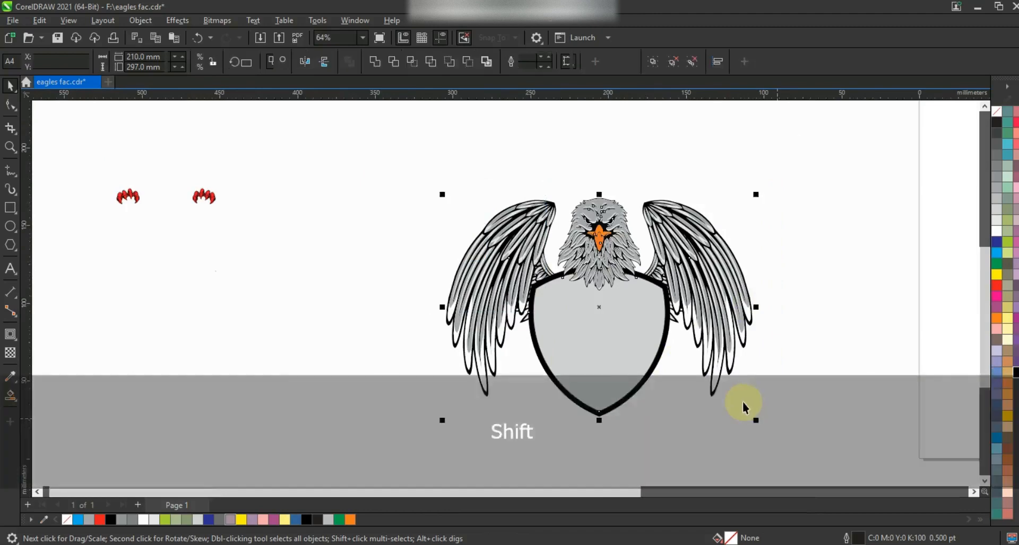
key(shift+F2)
key(Escape)
click(678, 279)
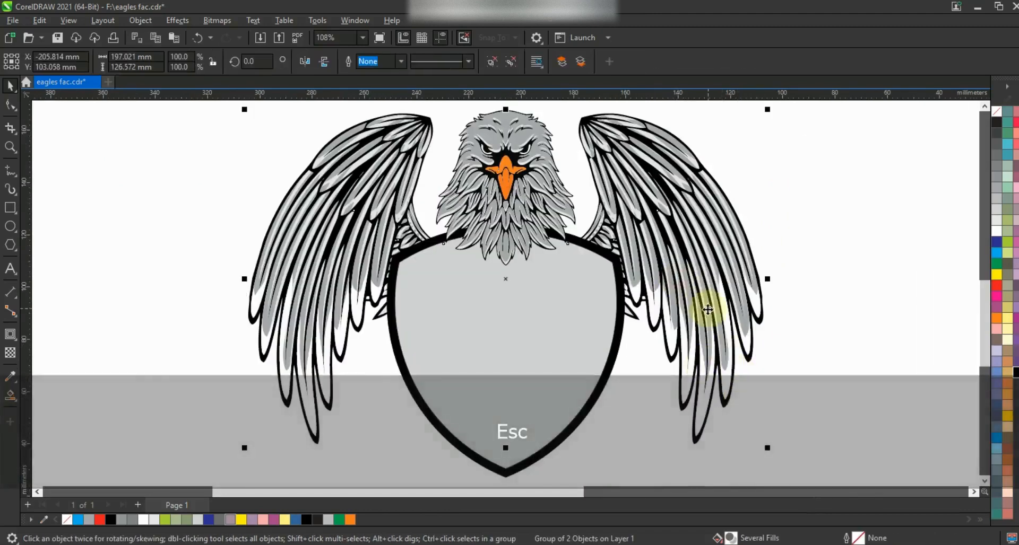
drag(768, 448, 771, 452)
click(824, 350)
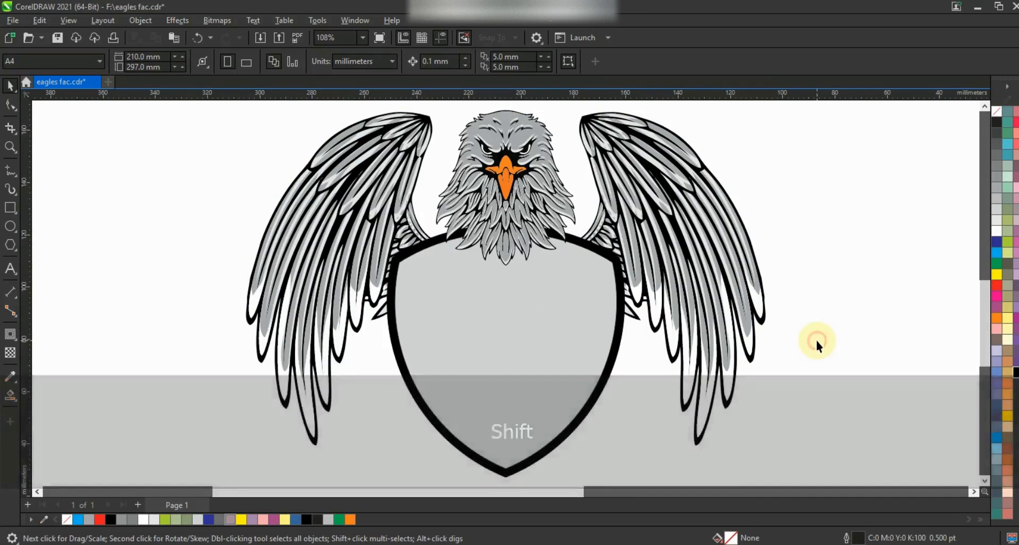
click(620, 346)
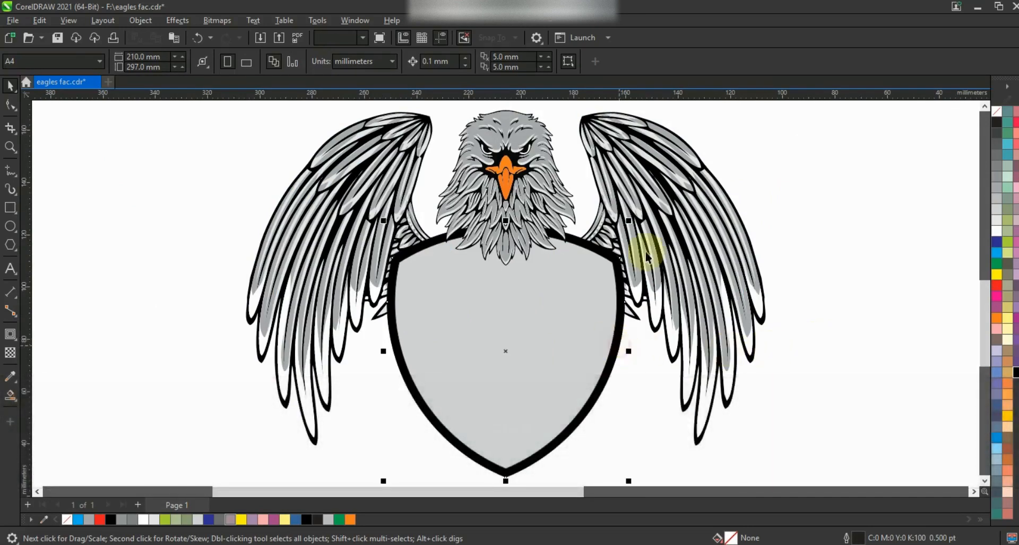
click(791, 273)
Ungroup the two red claws and move the outer one closer to the eagle's wing.
key(F3)
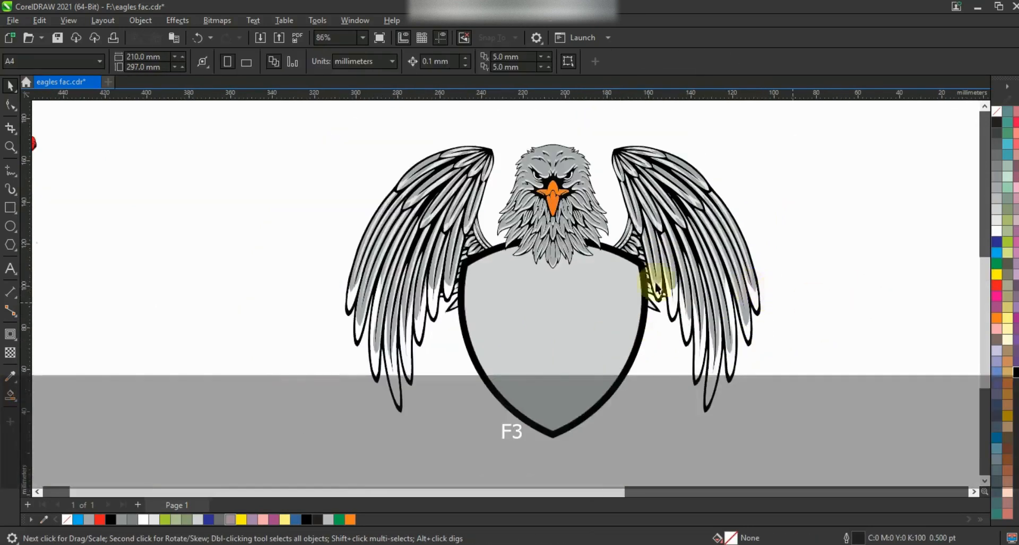
click(93, 174)
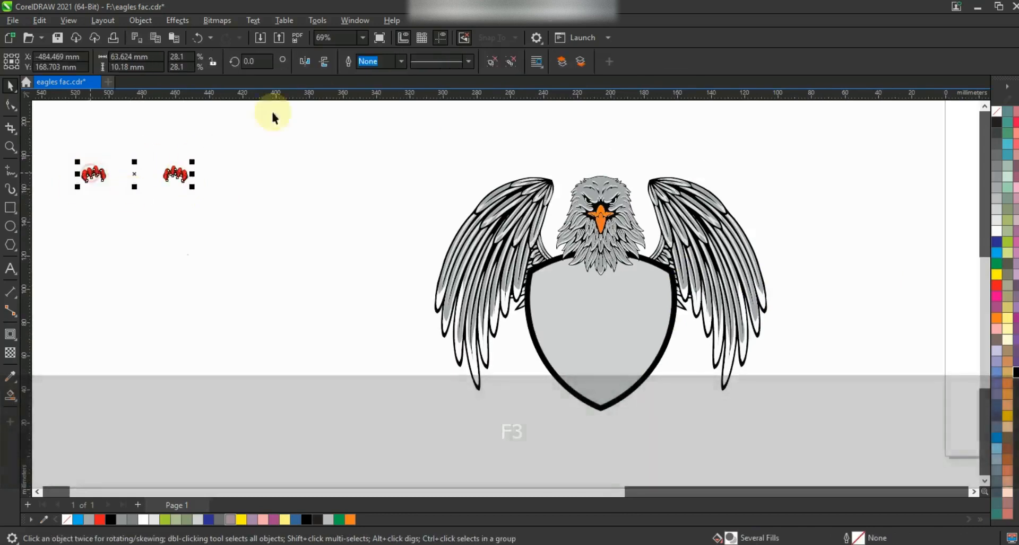
click(134, 155)
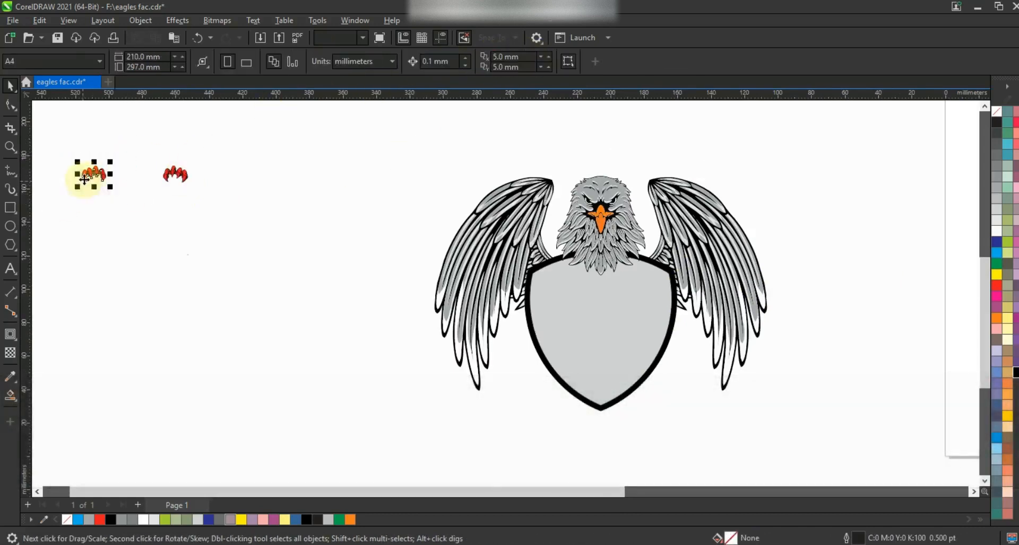
drag(85, 180, 346, 216)
Ungroup the claw nearer to the eagle and fill its toe shapes with medium grey.
key(F2)
key(Escape)
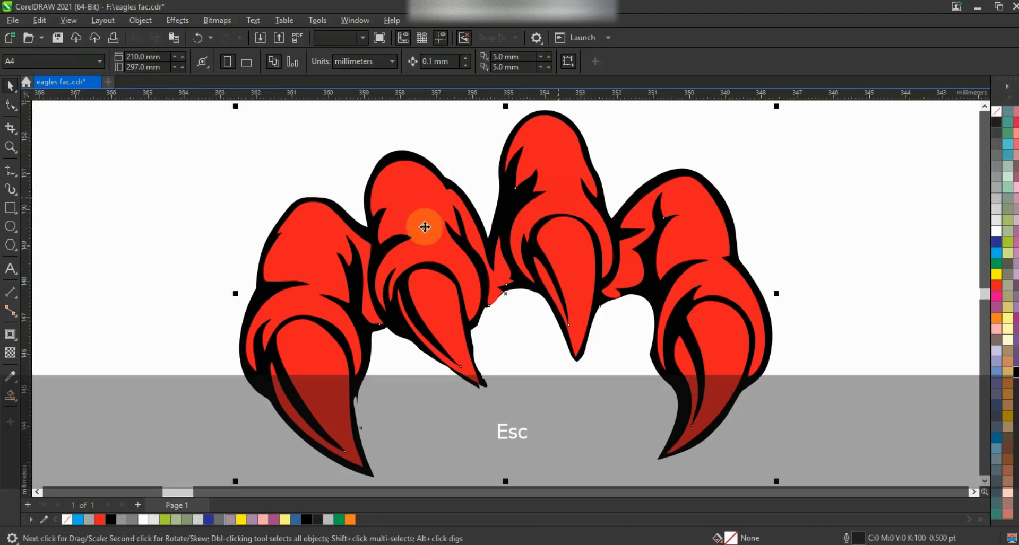
shift+click(430, 256)
click(492, 61)
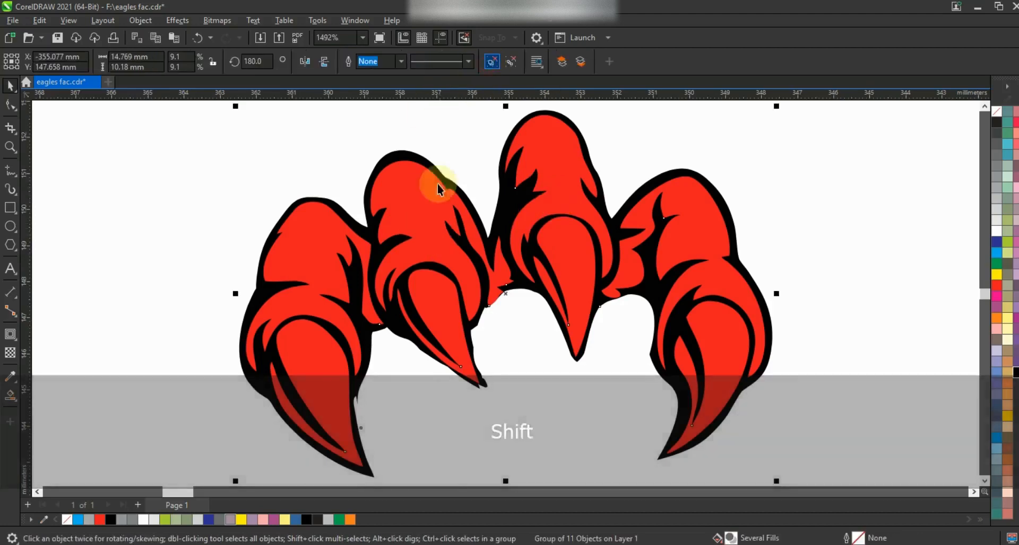
click(433, 207)
shift+click(599, 223)
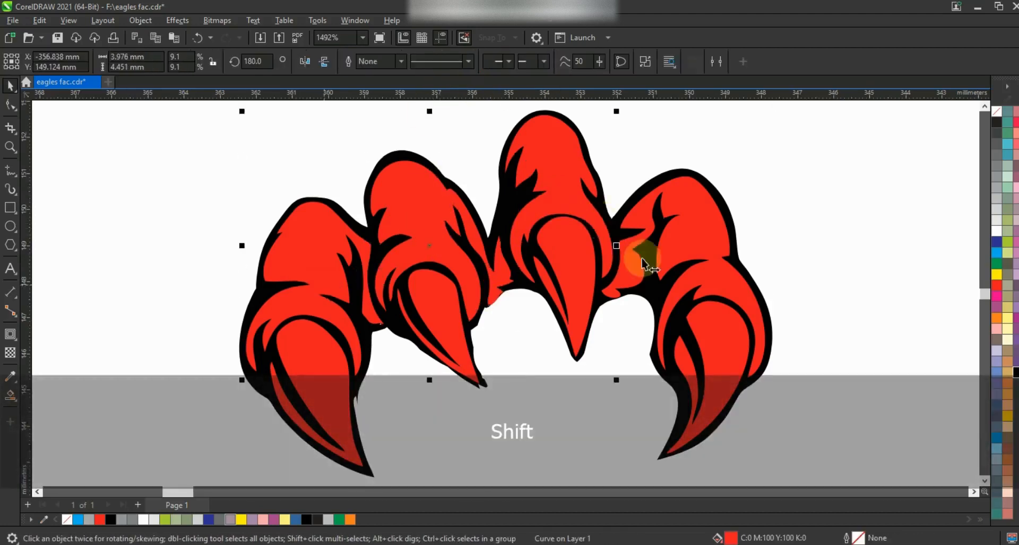
click(1002, 182)
Fill the claw's four red talons with white and group the claw's parts again.
click(578, 281)
shift+click(446, 297)
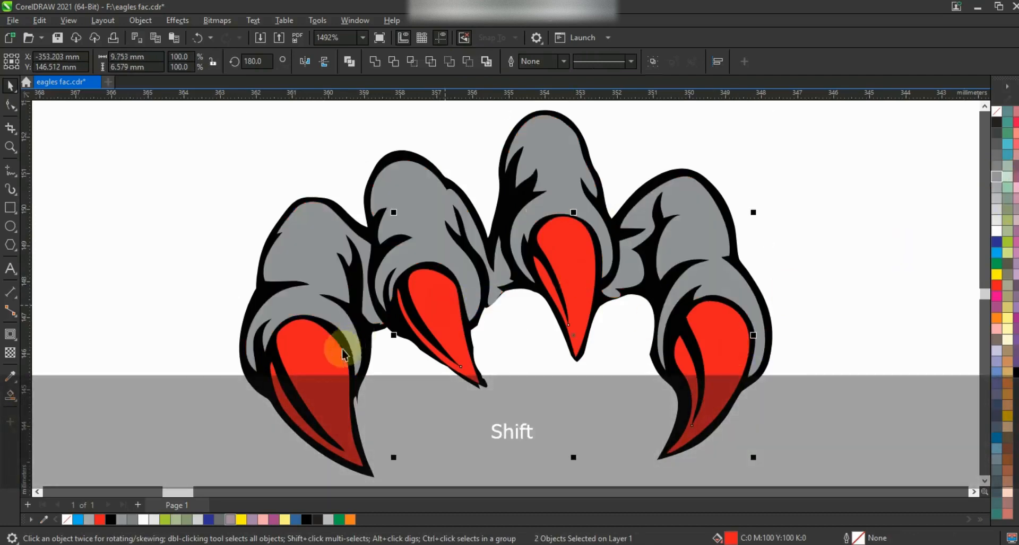
shift+click(682, 345)
click(997, 231)
click(902, 232)
key(F3)
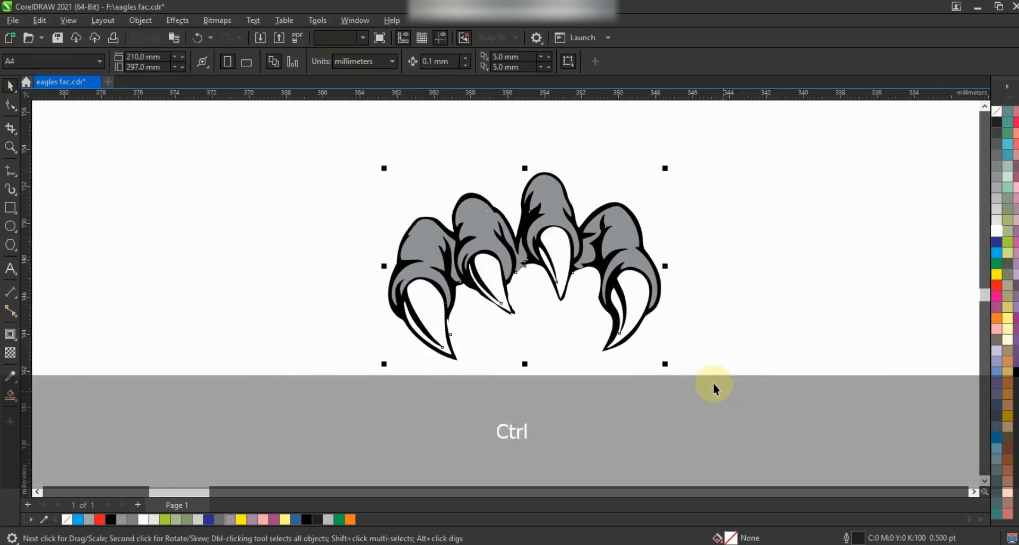
key(ctrl+g)
Move the grey claw onto the shield's upper-left edge beside the wing and bring it to the front.
key(F4)
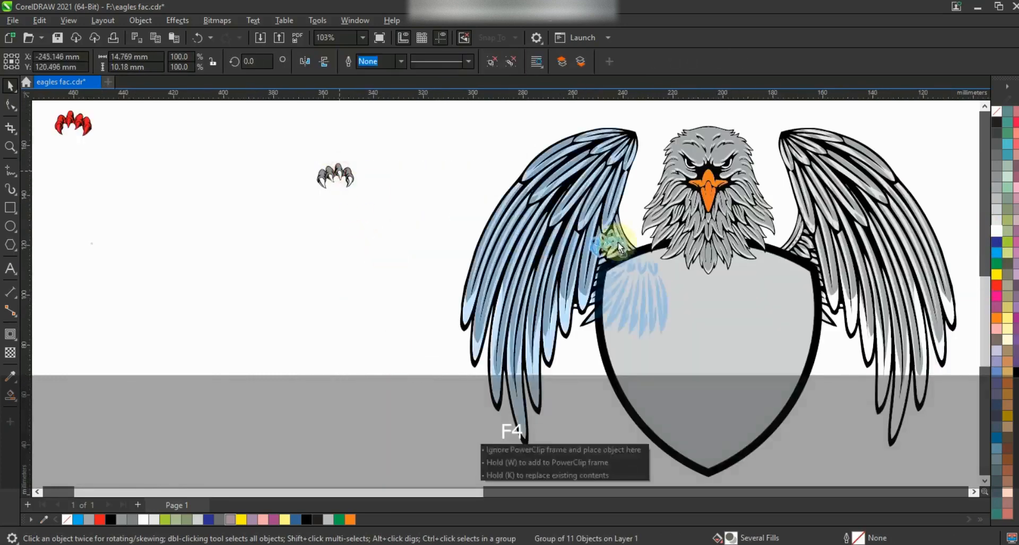
key(shift+F2)
key(F3)
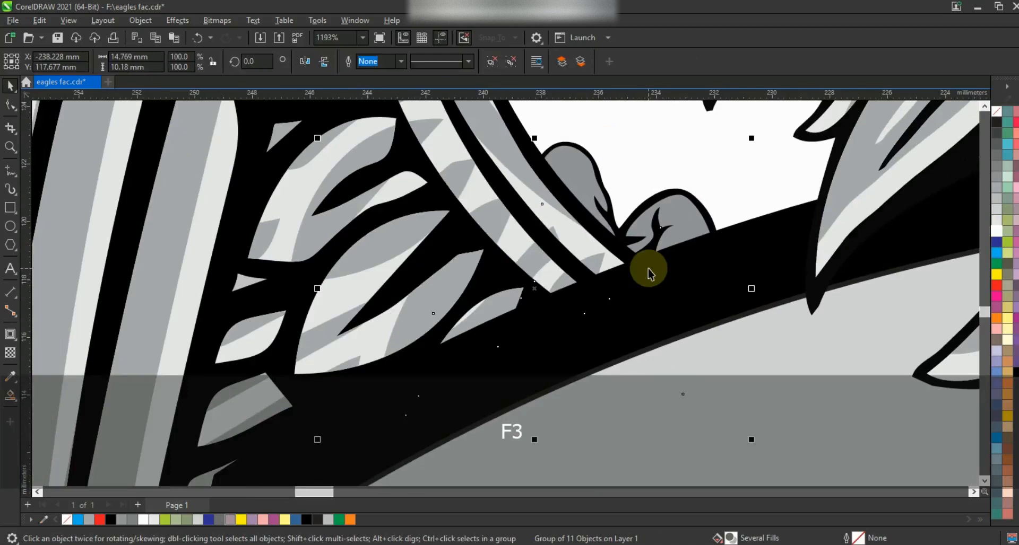
key(shift+Page_Up)
key(F3)
key(F3)
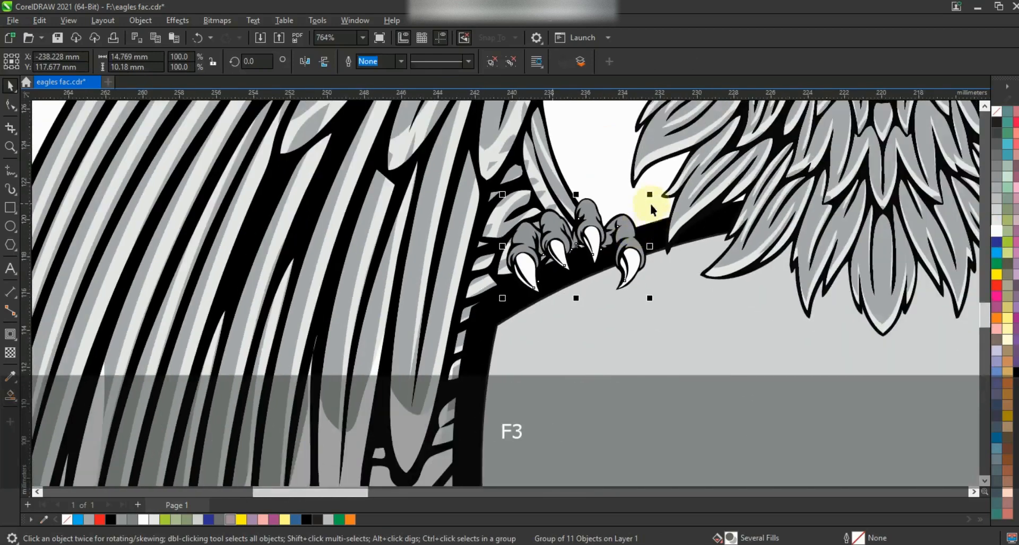
Enlarge the claw slightly and rotate it to follow the slope of the shield's upper edge.
mouse_move(648, 195)
mouse_down()
mouse_move(654, 181)
mouse_move(657, 189)
mouse_up()
click(631, 237)
drag(657, 303, 655, 283)
key(shift+F2)
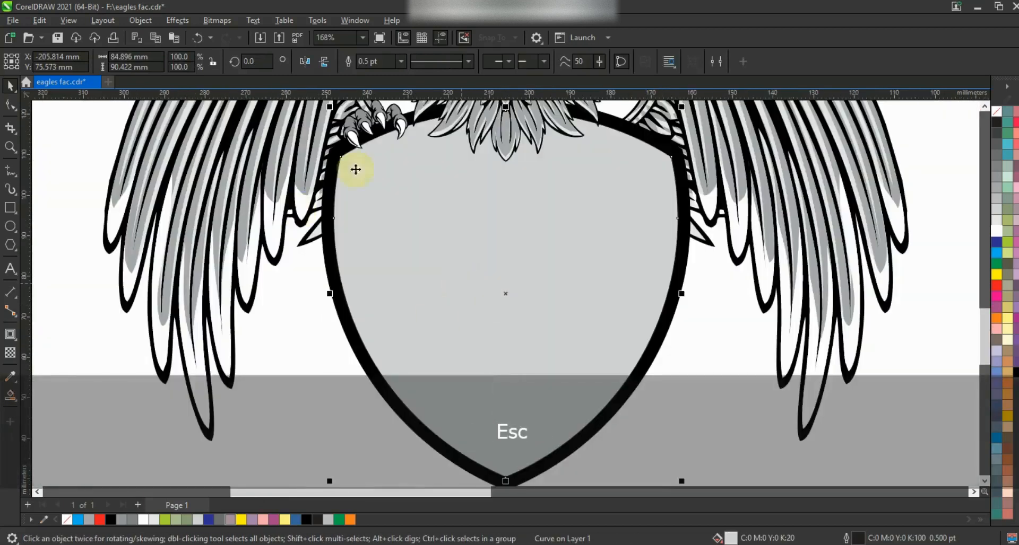
key(Escape)
key(F3)
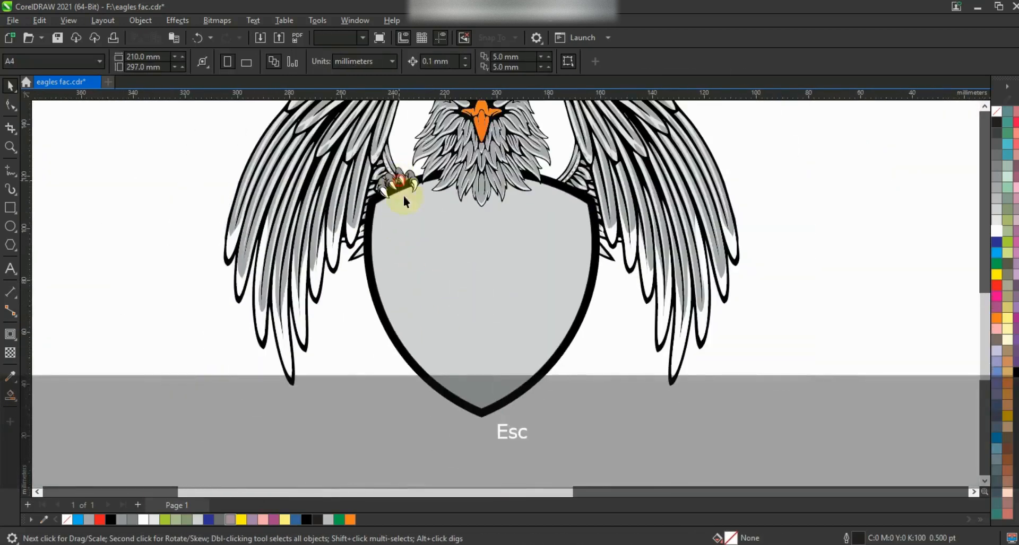
Place a mirrored copy of the claw on the shield's upper-right edge and group both claws.
click(374, 187)
drag(450, 182, 585, 189)
shift+click(393, 182)
key(ctrl+g)
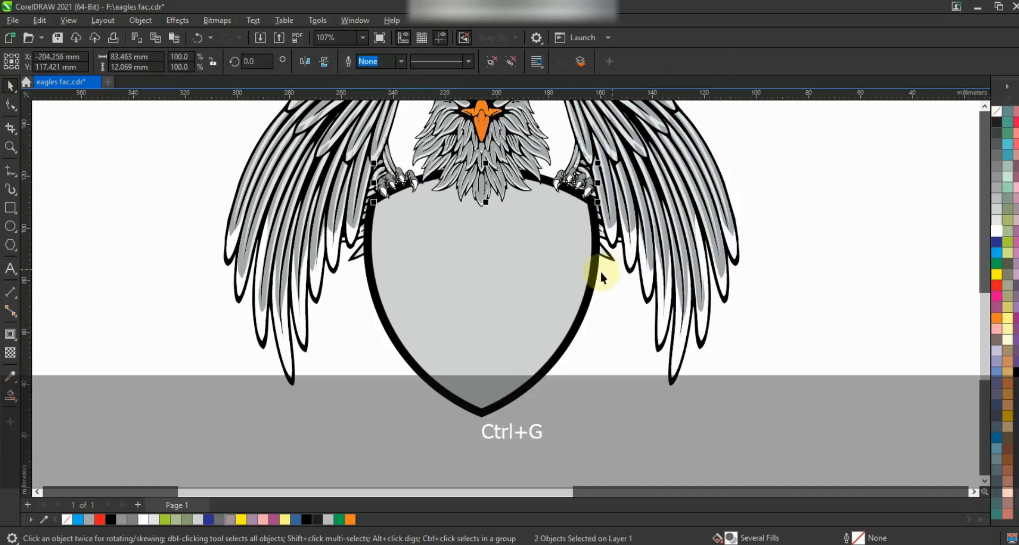
Center the grouped pair of claws horizontally on the shield.
shift+click(592, 281)
key(c)
click(646, 341)
key(F3)
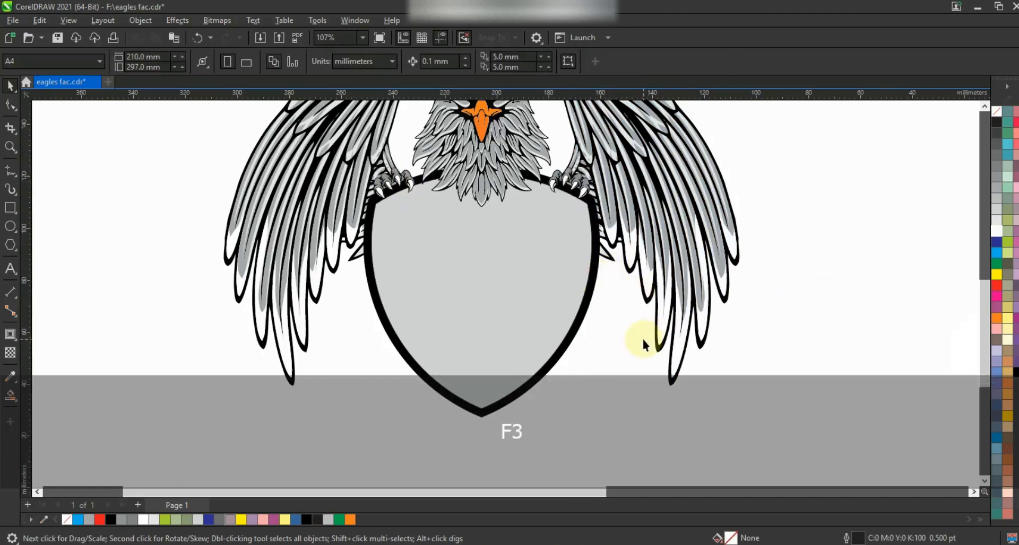
key(Escape)
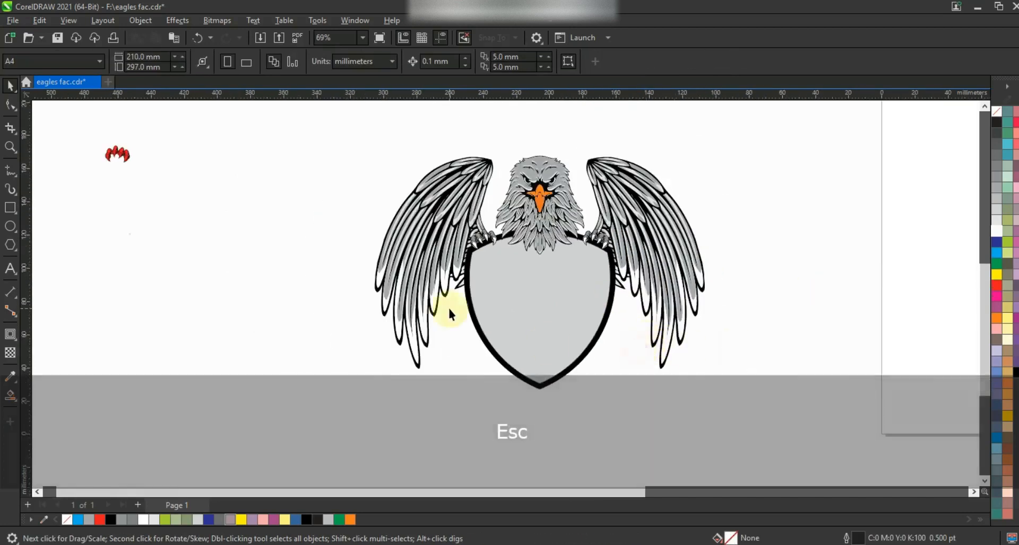
Ungroup the pair of wings and place a copy of the left wing in the empty area beside the eagle.
click(447, 271)
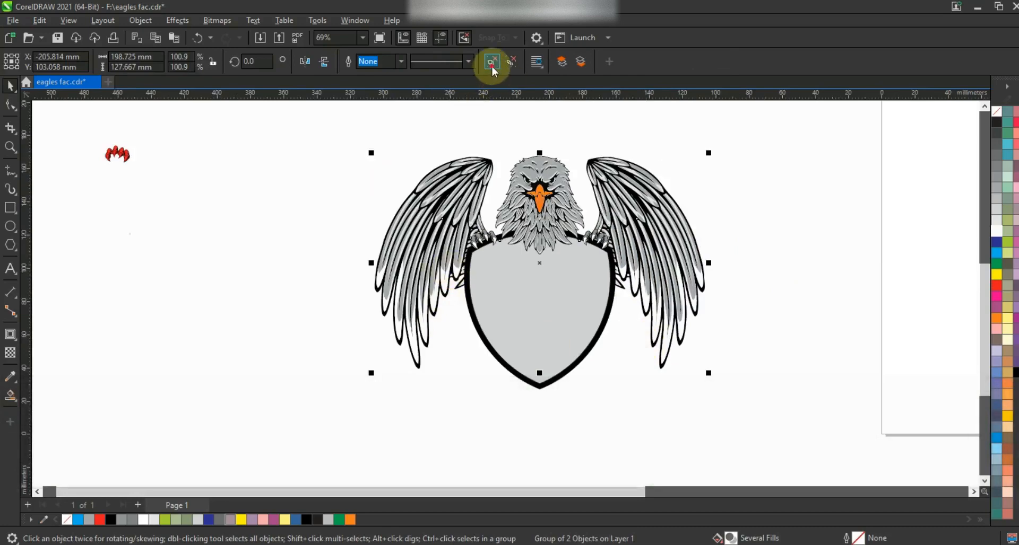
click(348, 287)
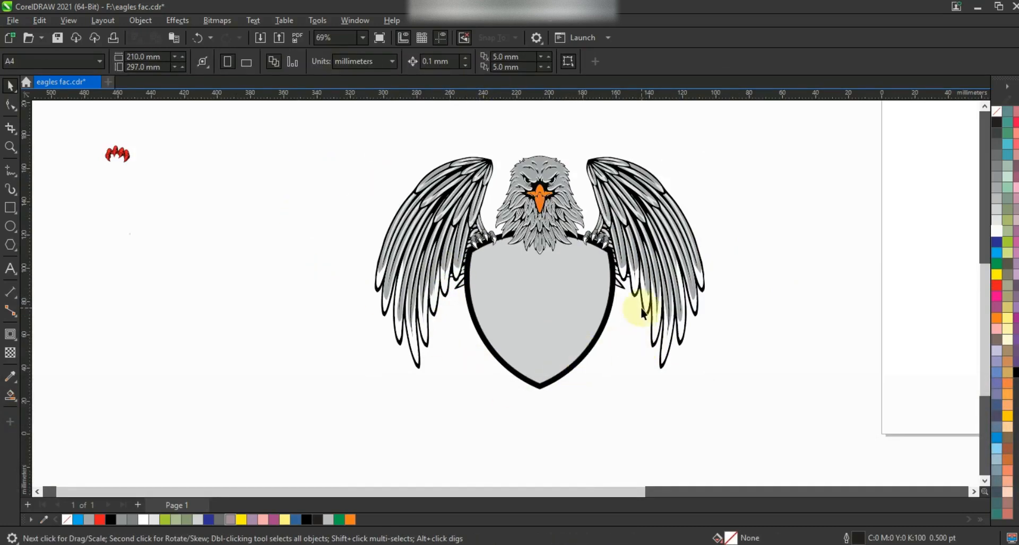
drag(461, 292, 232, 367)
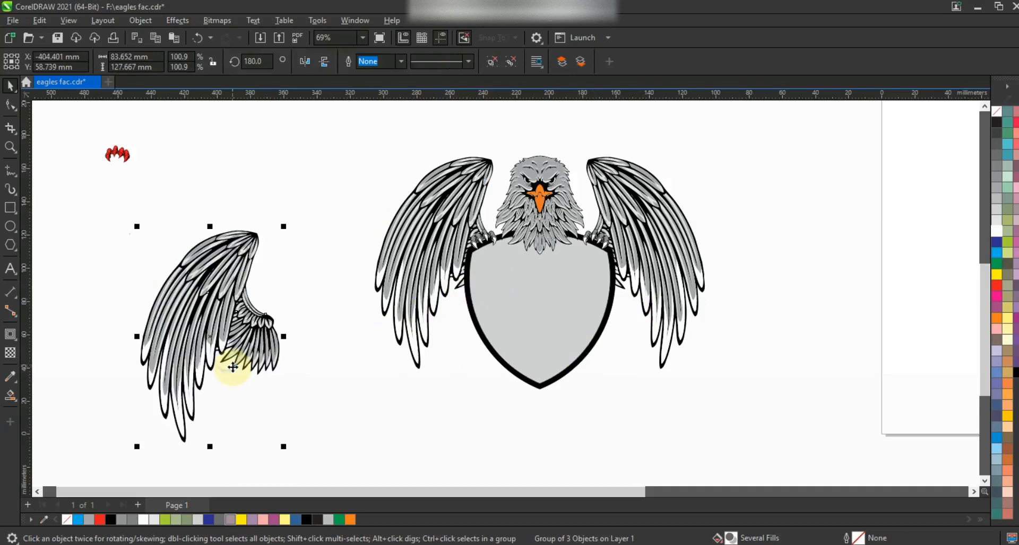
Place a copy of the spare wing's short inner feather fills beside it and delete that copy's upper row of shapes.
click(265, 344)
drag(302, 309, 228, 386)
drag(259, 350, 373, 406)
key(F3)
key(Escape)
drag(292, 123, 618, 257)
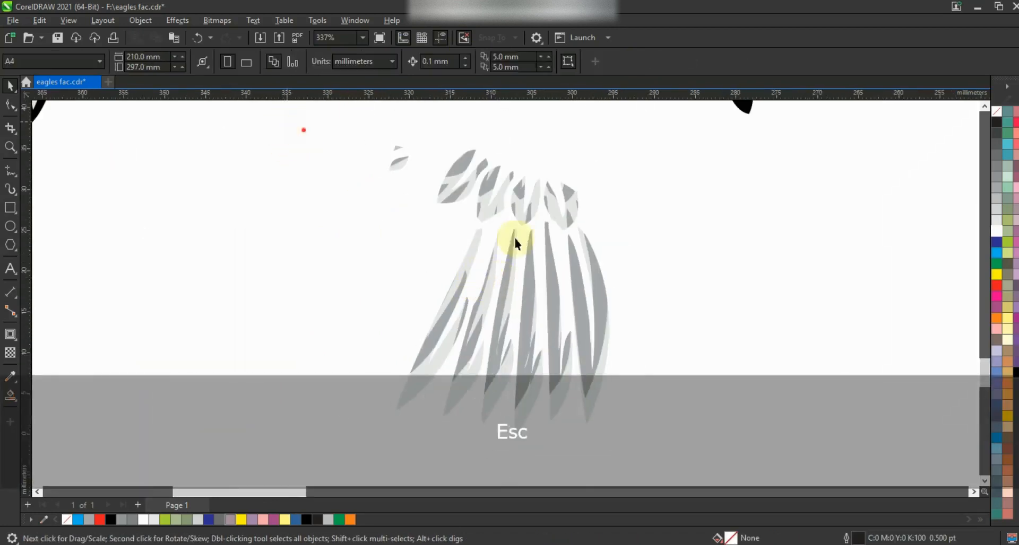
key(Delete)
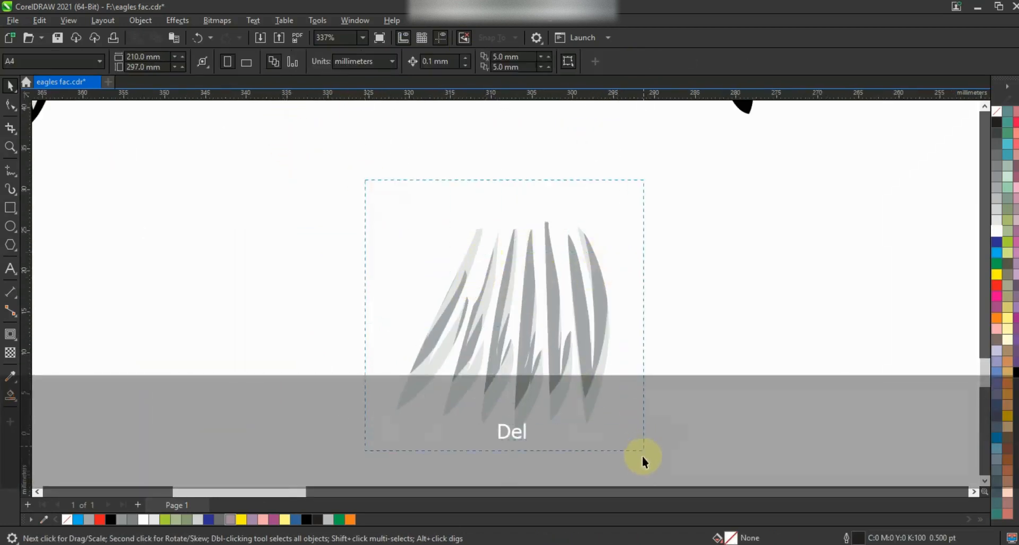
Weld the six remaining feather shapes, rotate the result to about 352.97 degrees, and extract and delete its PowerClip contents.
drag(642, 450, 643, 448)
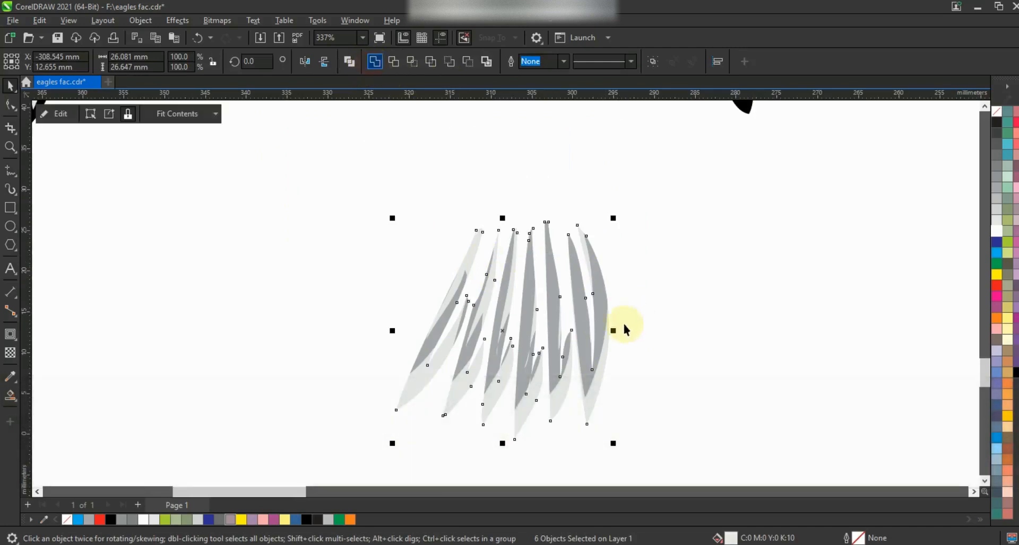
click(606, 311)
mouse_move(614, 219)
mouse_down()
mouse_move(625, 246)
mouse_move(616, 236)
mouse_up()
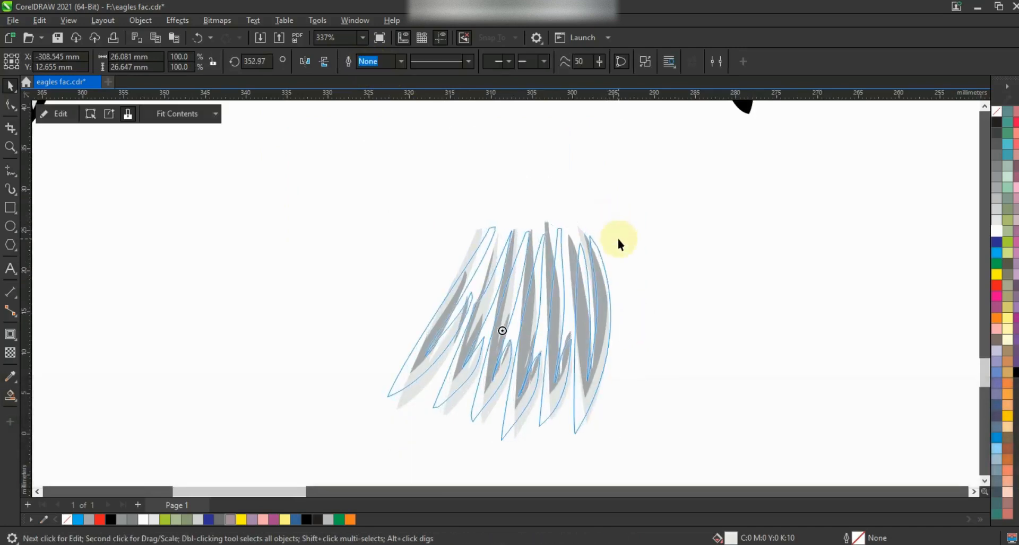
key(x)
key(Delete)
Mirror a copy of the feather shape to its right and weld the two halves into one tail.
click(607, 326)
drag(384, 334, 685, 357)
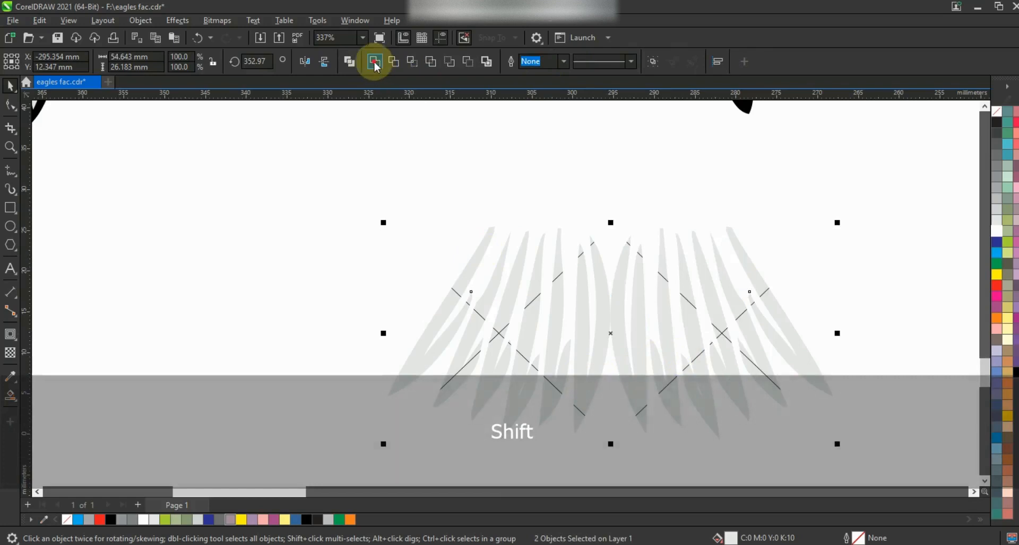
click(376, 62)
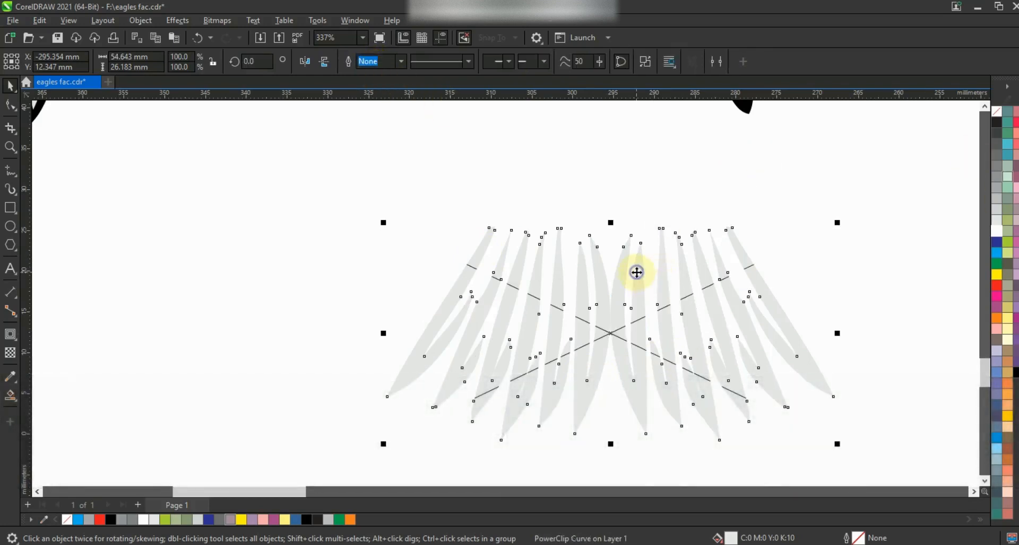
Remove the tail shape's PowerClip frame and show it with a black outline and no fill.
right_click(637, 272)
mouse_move(717, 363)
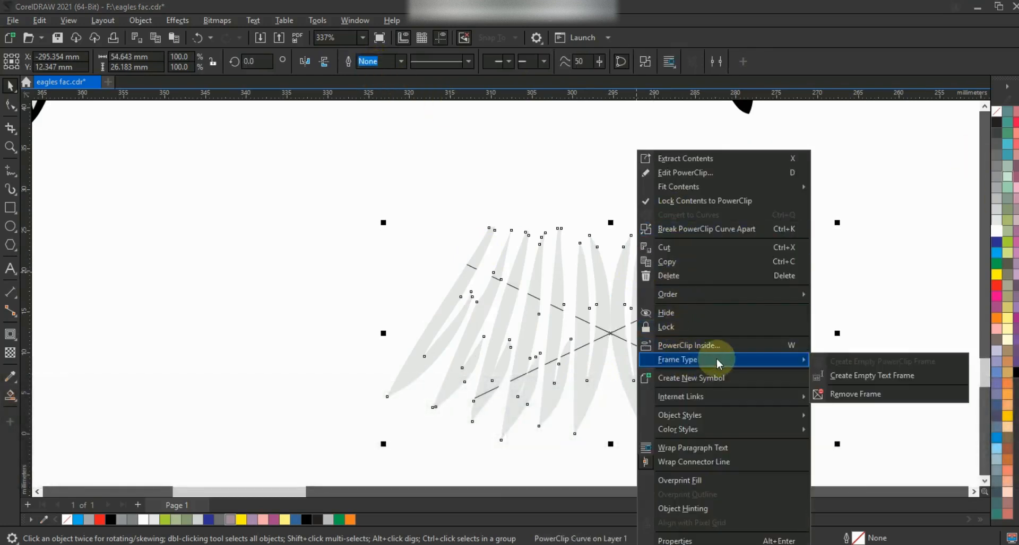
click(854, 394)
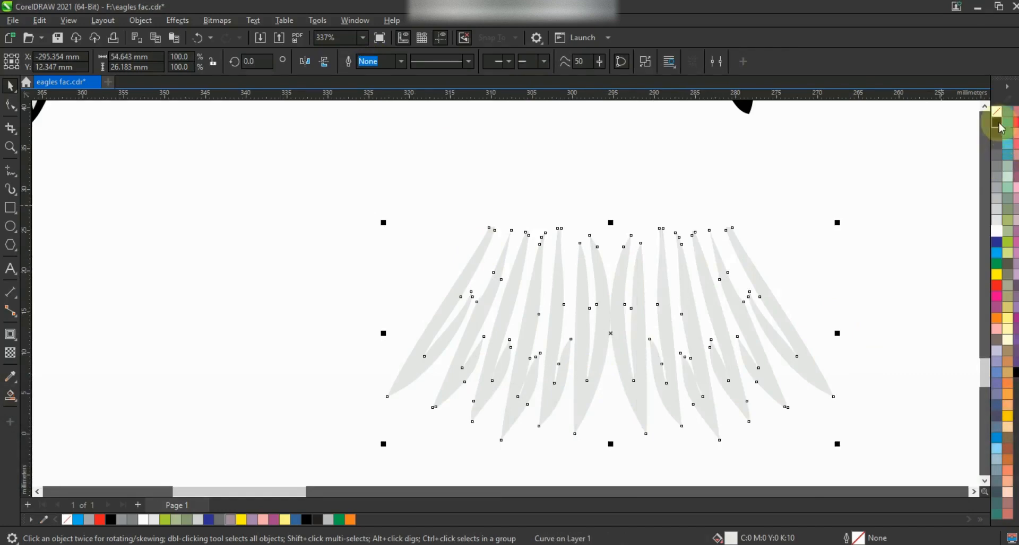
right_click(998, 123)
click(950, 132)
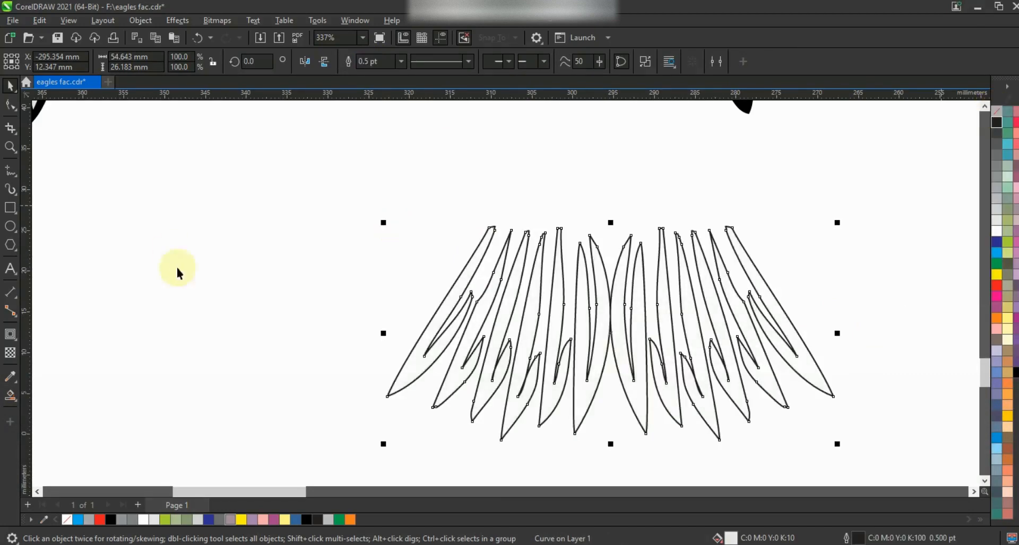
Add a single outside contour with an offset of about 1.176 mm to the tail and break the contour apart.
click(14, 336)
drag(734, 225, 735, 218)
click(9, 85)
click(140, 20)
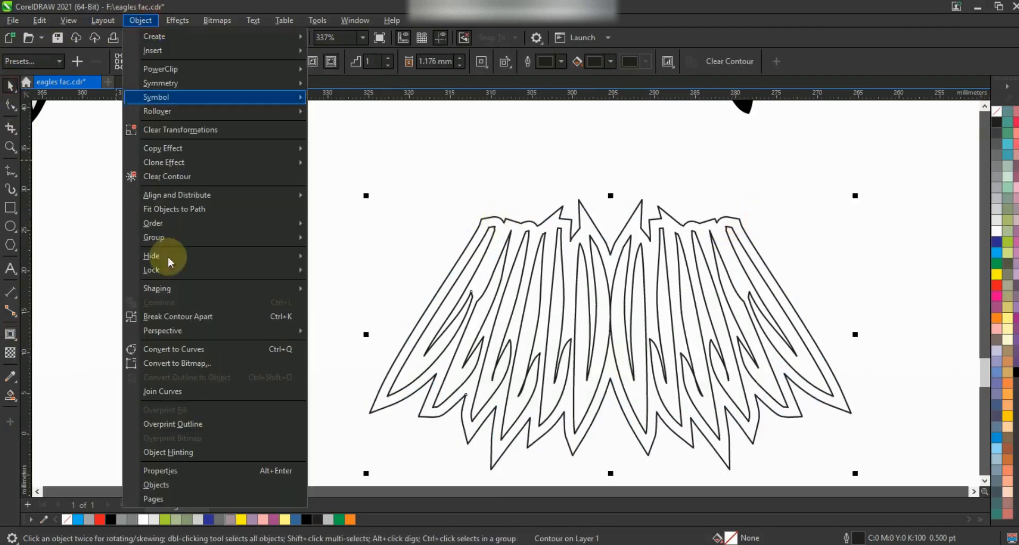
click(178, 314)
Fill the inner tail feathers with 30% black and the outer tail contour with solid black.
click(526, 300)
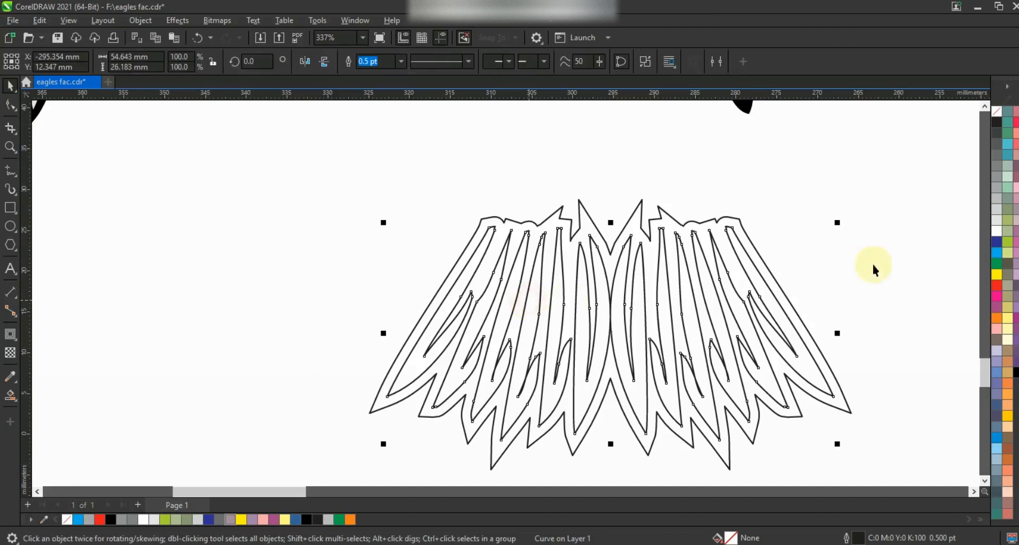
click(996, 198)
click(725, 223)
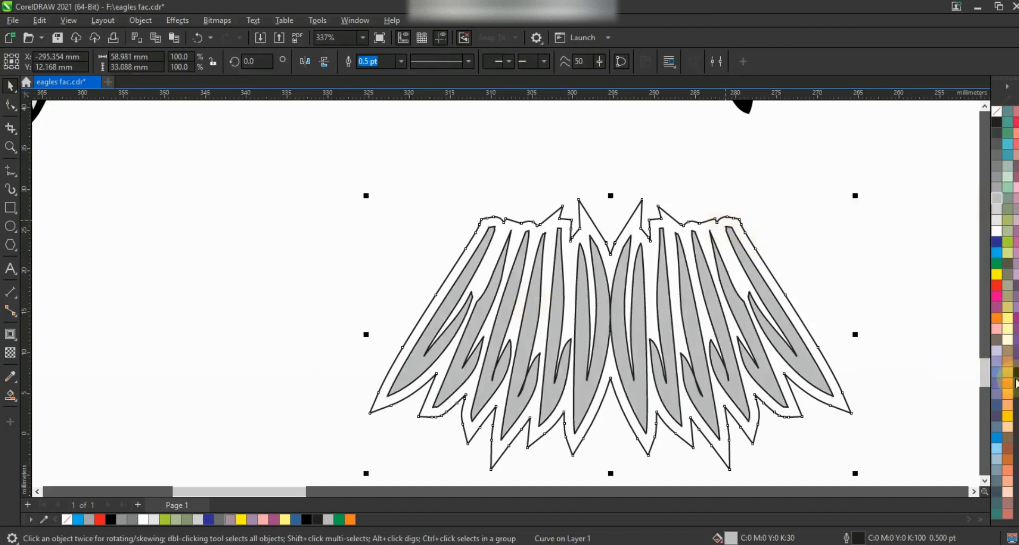
click(1014, 373)
key(Escape)
Remove the outline from both tail shapes and group them.
key(F3)
key(F3)
key(F3)
key(F3)
key(F3)
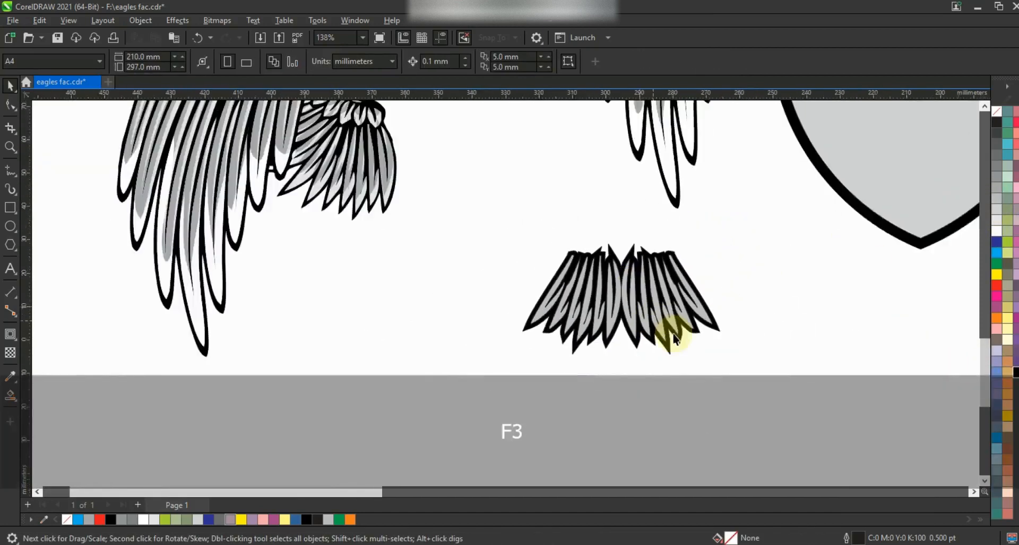
right_click(1010, 103)
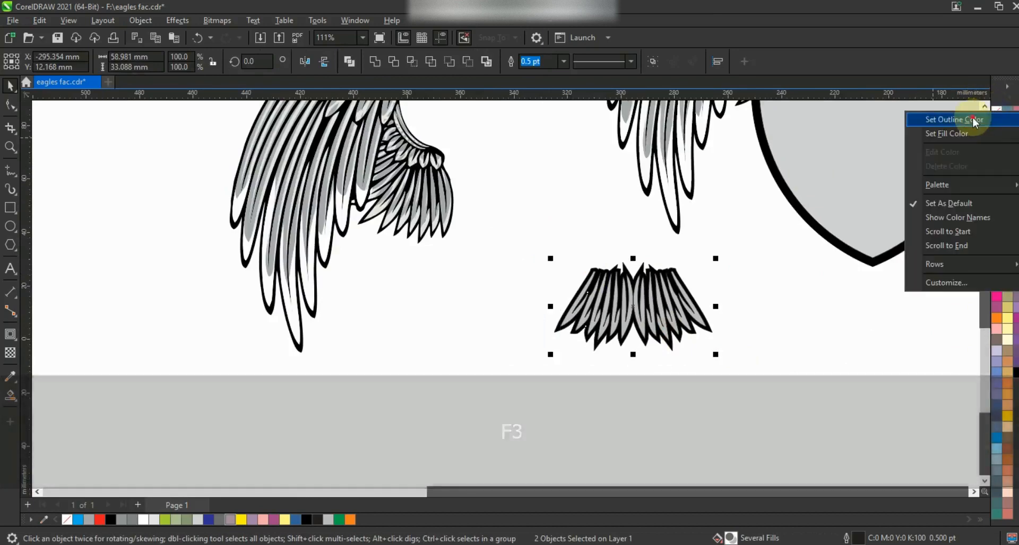
key(Escape)
key(ctrl+g)
Enlarge the tail group to about 111.7 percent and place it behind the shield's lower tip.
shift+drag(714, 259, 724, 253)
drag(655, 309, 899, 264)
key(shift+Page_Down)
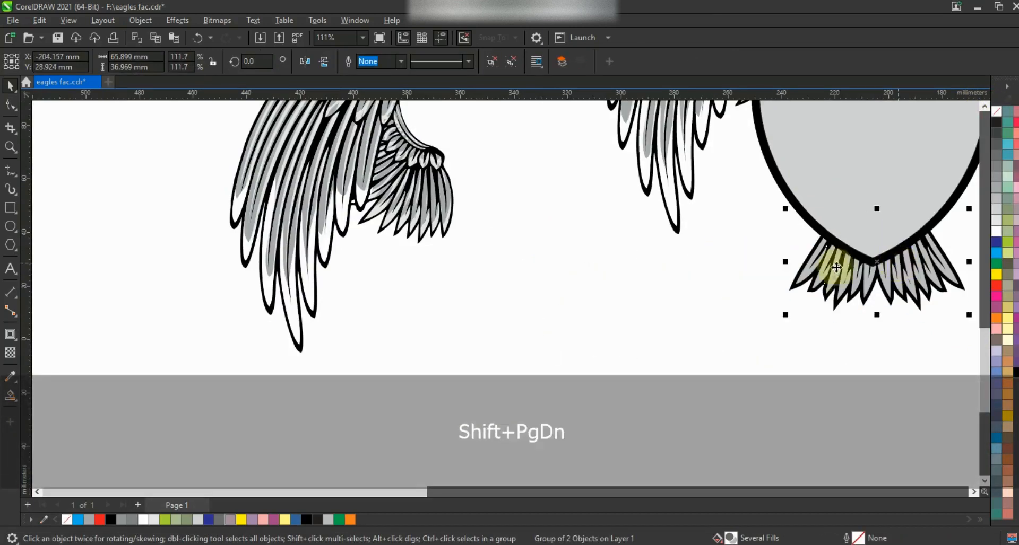
key(F3)
key(shift+F2)
key(Escape)
key(F4)
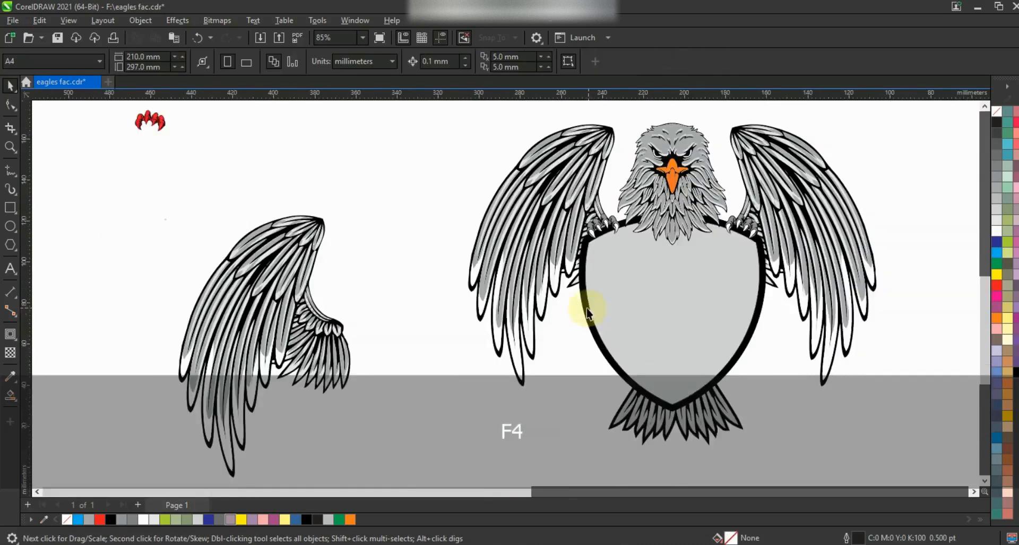
Lower the tail slightly, shrink it to about 58.8 mm wide and center it horizontally on the shield.
drag(715, 427, 727, 456)
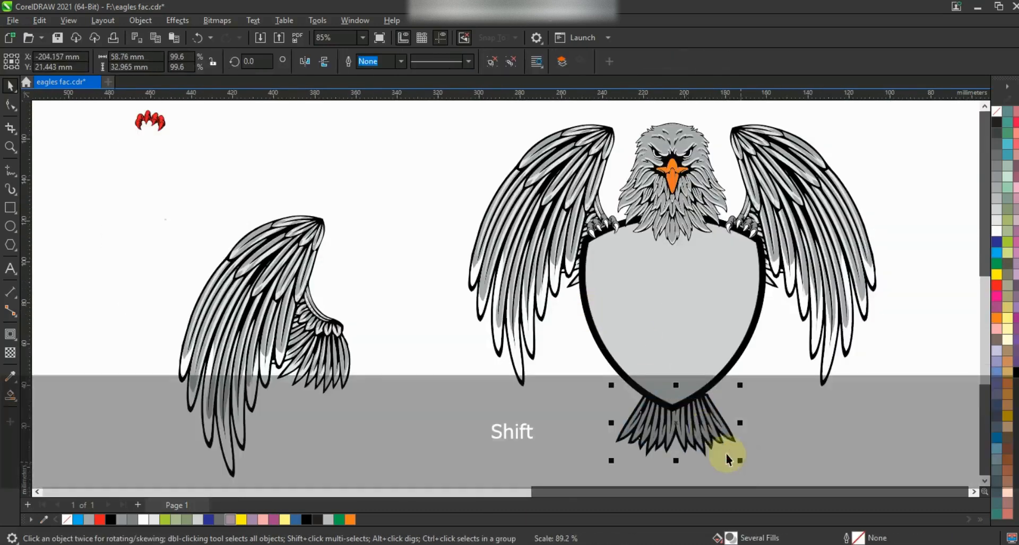
shift+click(690, 336)
key(c)
click(794, 409)
Delete the spare wing copy beside the eagle.
click(284, 351)
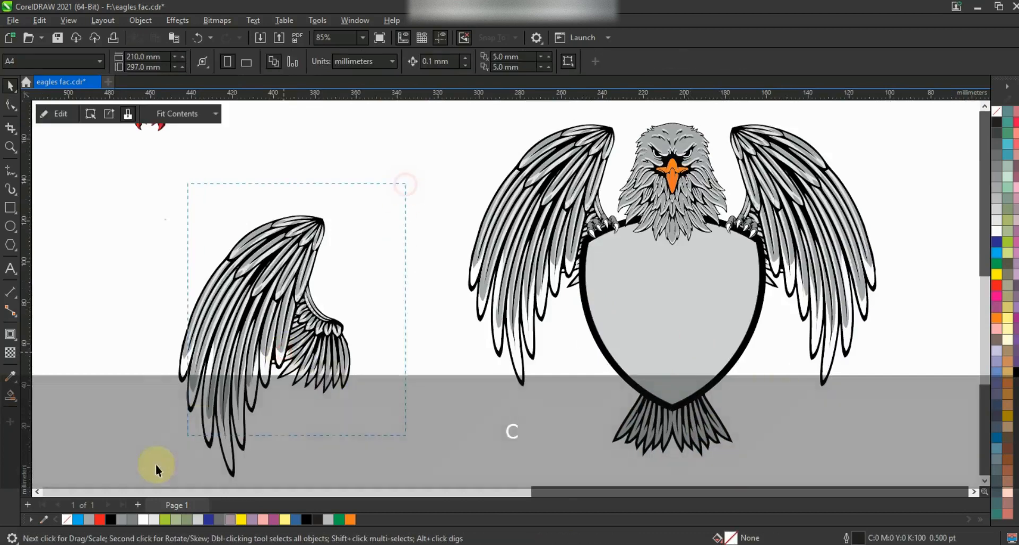
click(277, 352)
key(Delete)
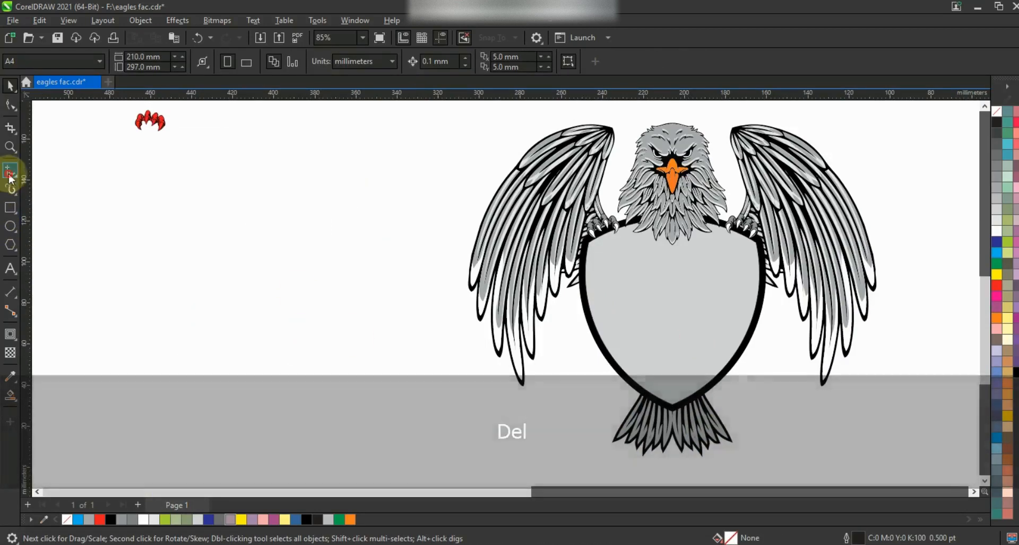
Draw a vertical line about 111 mm long down the shield and center it horizontally on the shield.
click(10, 170)
click(670, 195)
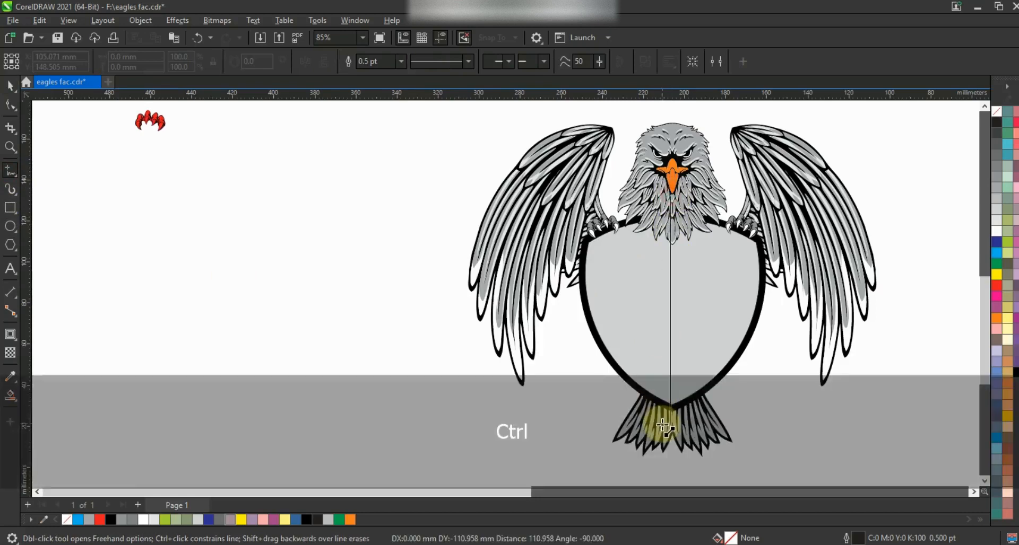
click(664, 424)
key(c)
click(554, 389)
Create separate filled shapes for both halves of the shield with Smart Fill and delete the dividing line.
click(3, 405)
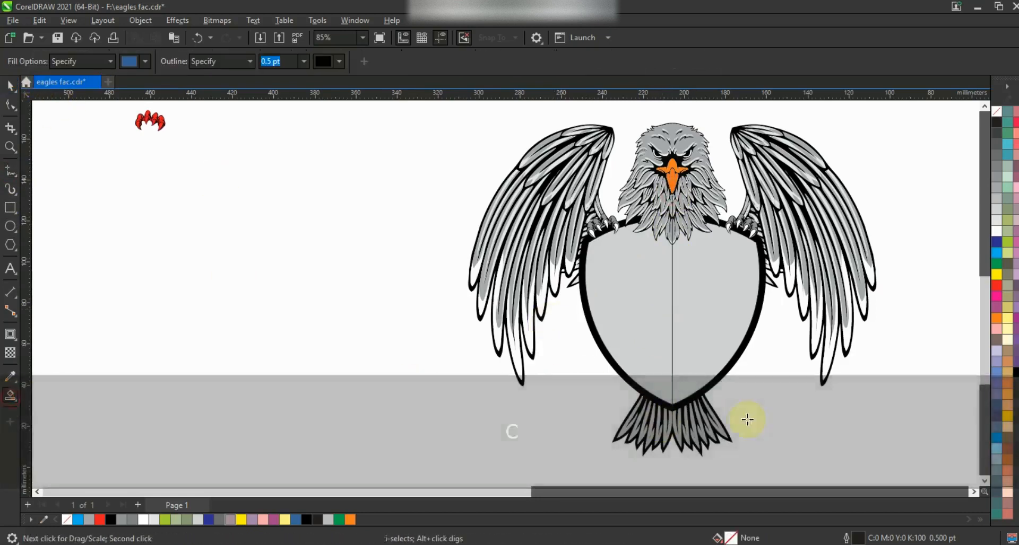
click(667, 338)
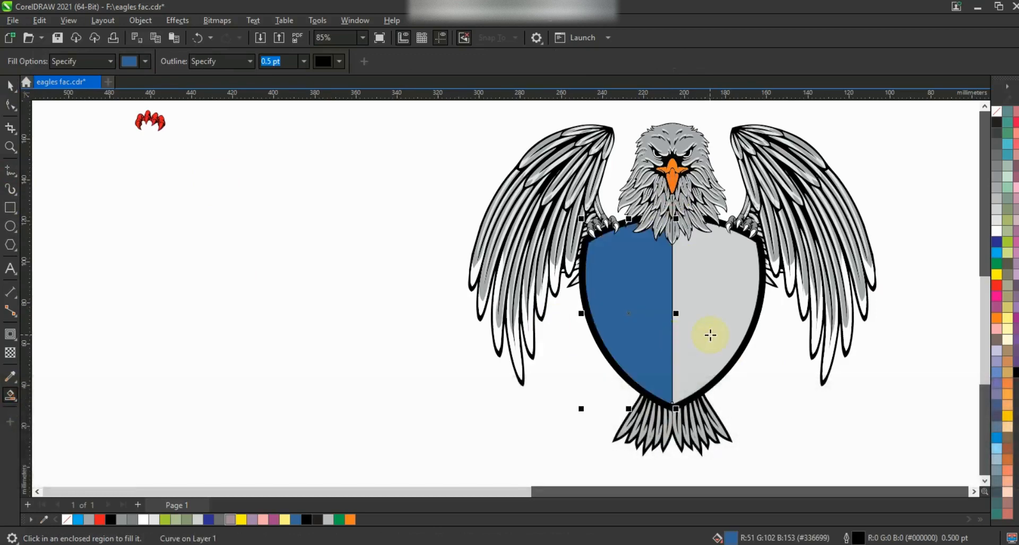
click(710, 335)
click(341, 380)
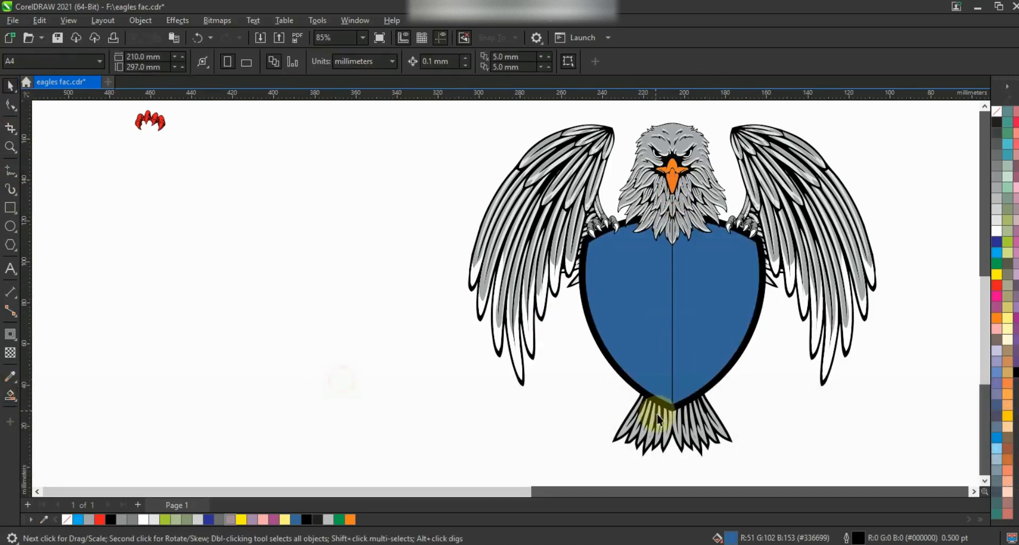
click(673, 417)
key(Delete)
Give the shield's left half a linear fountain fill from white at its outer edge to grey at the center.
click(659, 341)
click(997, 166)
key(g)
drag(686, 301, 711, 300)
click(10, 85)
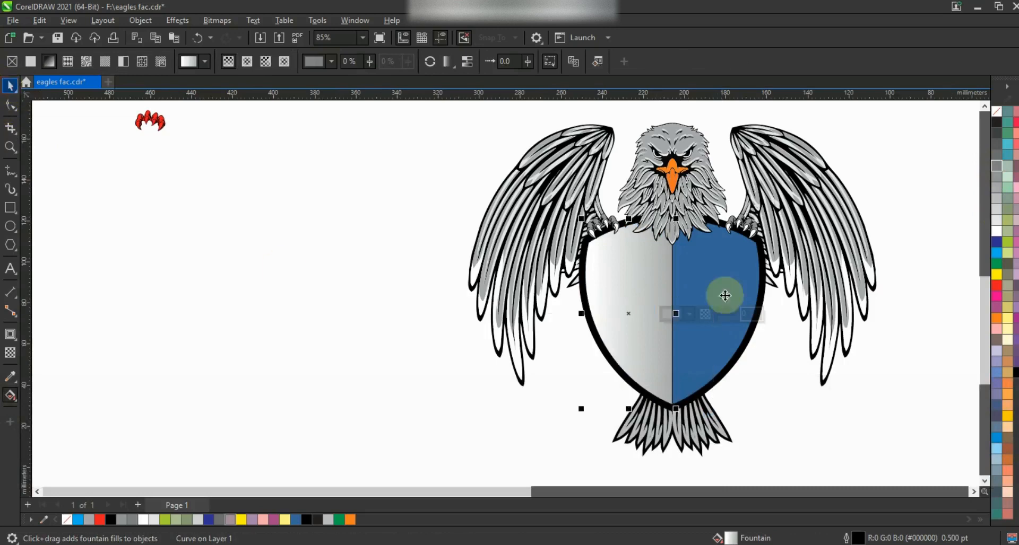
Give the shield's right half a linear fountain fill from dark grey at the center to a lighter outer edge.
click(712, 279)
click(1001, 150)
key(g)
drag(639, 275, 745, 283)
drag(673, 278, 815, 284)
click(674, 279)
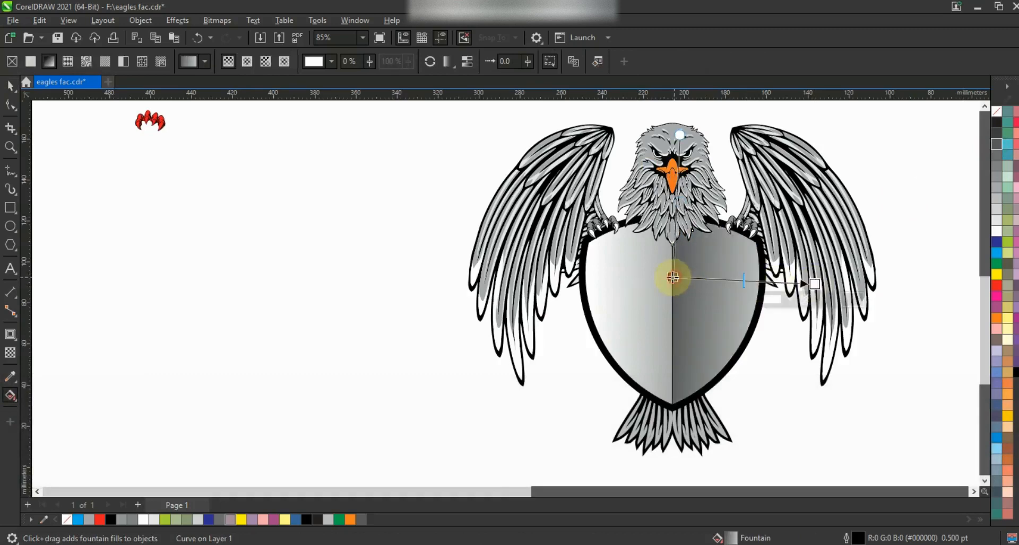
click(10, 86)
Remove the outline from both gradient halves of the shield.
shift+click(637, 338)
right_click(995, 113)
click(980, 123)
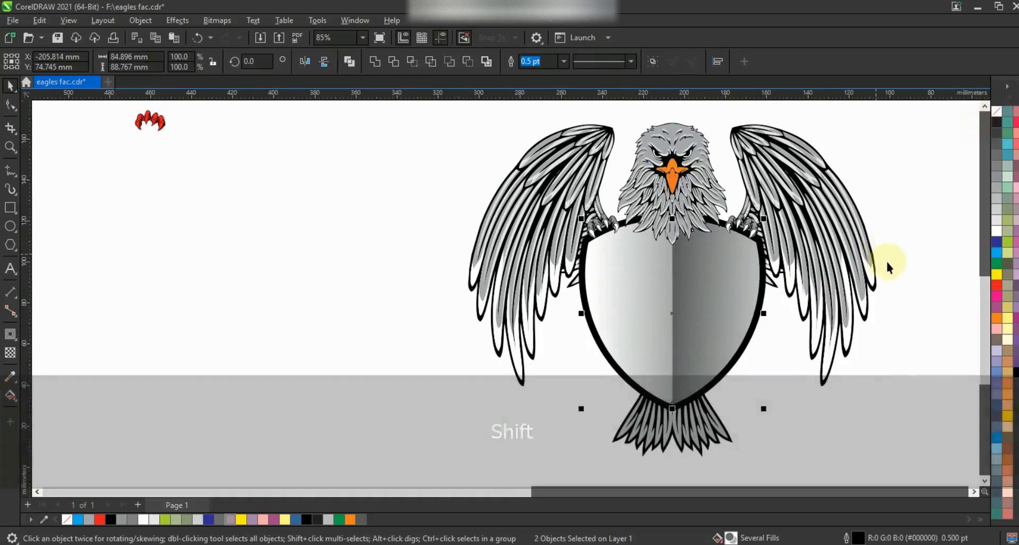
click(899, 263)
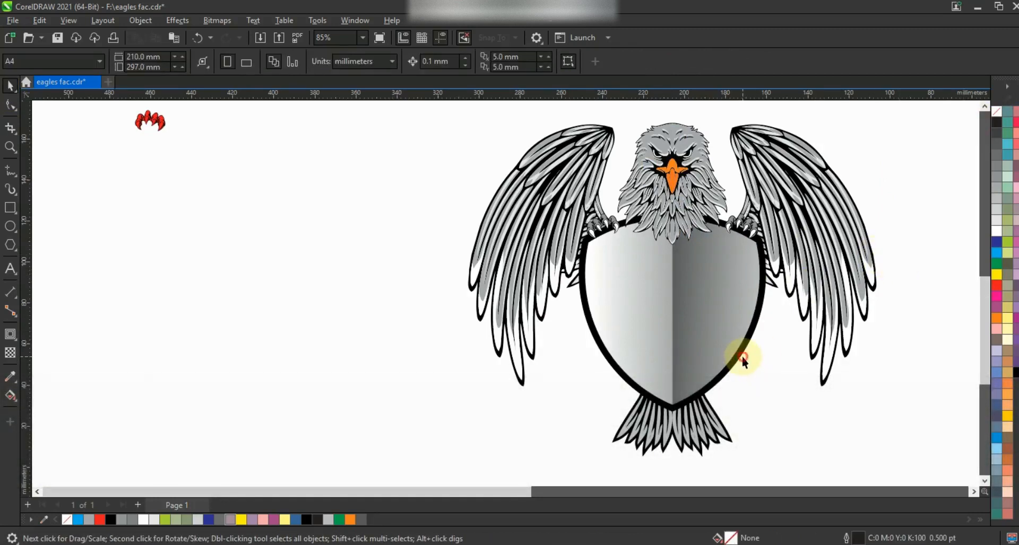
click(739, 356)
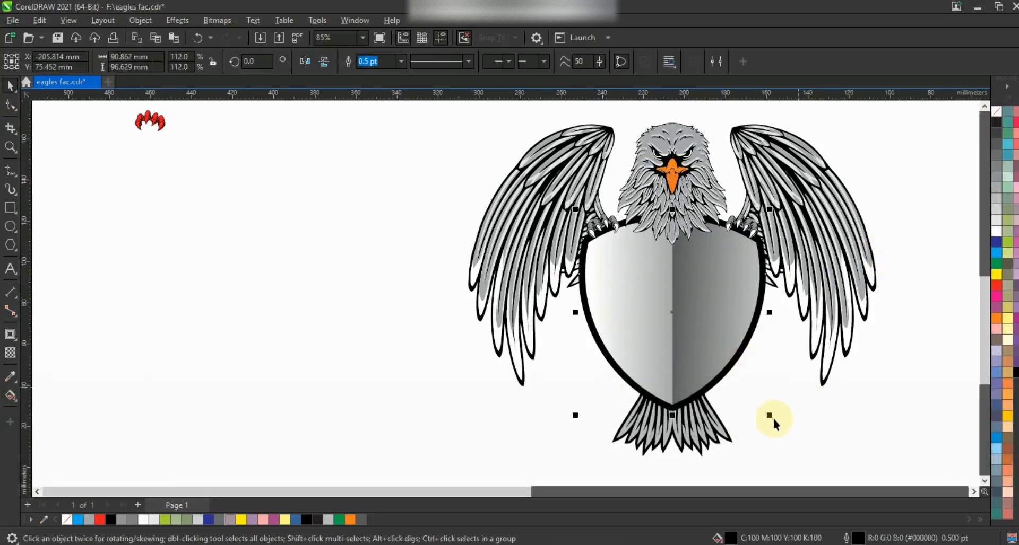
click(801, 424)
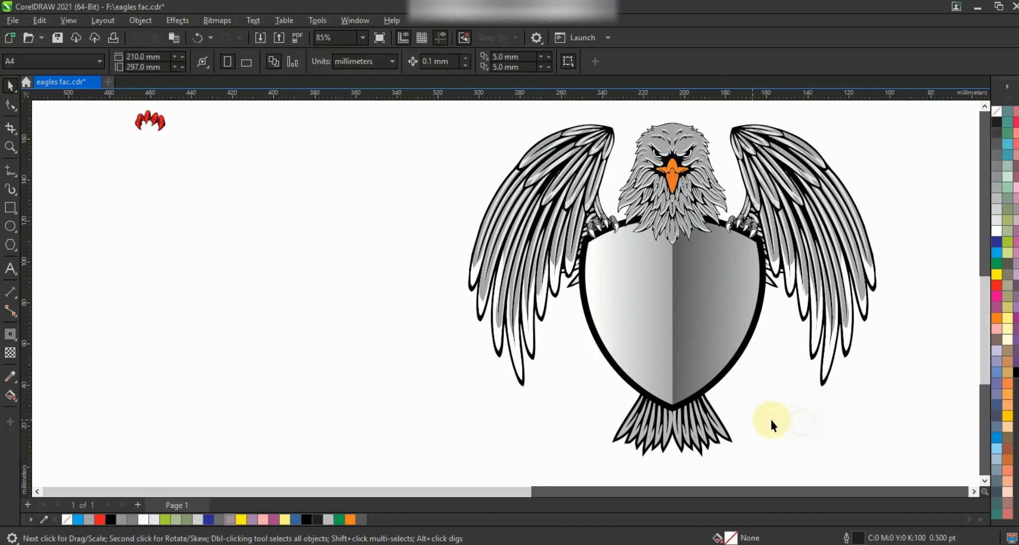
Shrink the complete eagle artwork to about 156 mm wide and group it.
drag(574, 359, 573, 358)
click(159, 374)
key(F3)
key(Escape)
drag(769, 412, 730, 372)
key(ctrl+g)
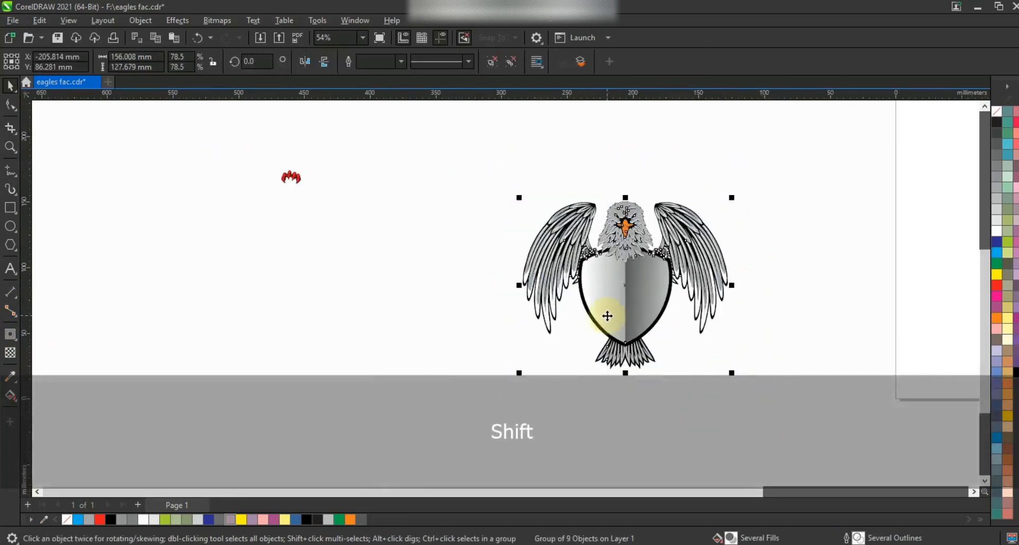
Paste the black T-shirt picture into the document.
key(F4)
key(ctrl+v)
key(F4)
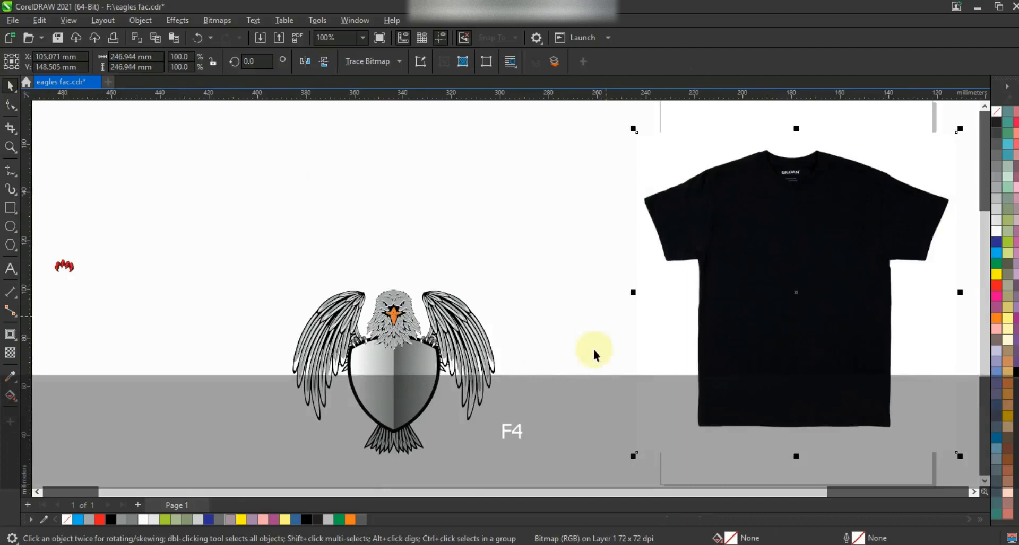
Place the eagle group on the T-shirt's chest and shrink it to about 107.5 mm wide.
click(441, 355)
drag(402, 365, 800, 305)
drag(897, 399, 874, 381)
drag(797, 311, 798, 300)
drag(876, 370, 867, 361)
drag(807, 295, 807, 290)
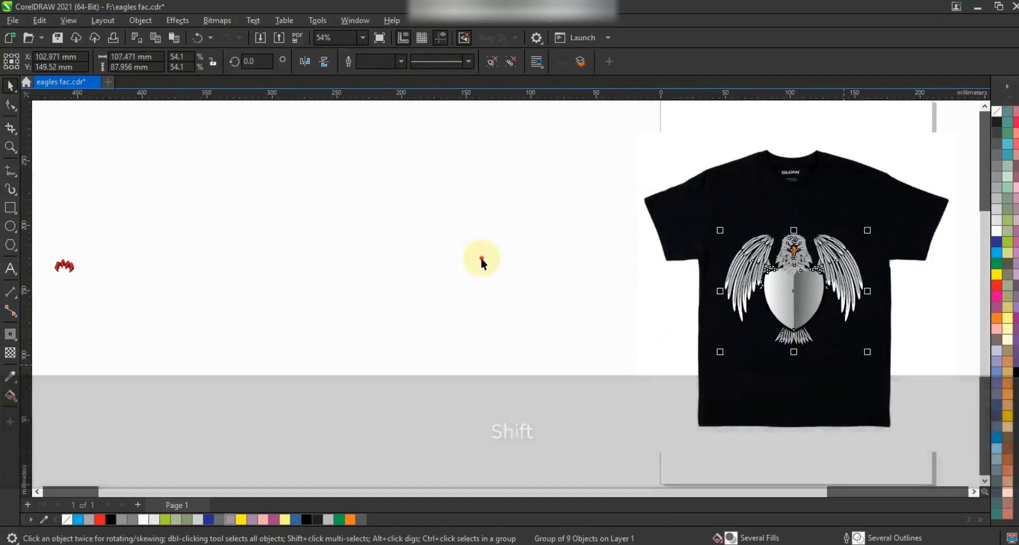
click(482, 263)
Add the text "SG" in the empty area beside the T-shirt.
click(10, 147)
drag(660, 203, 905, 356)
click(10, 85)
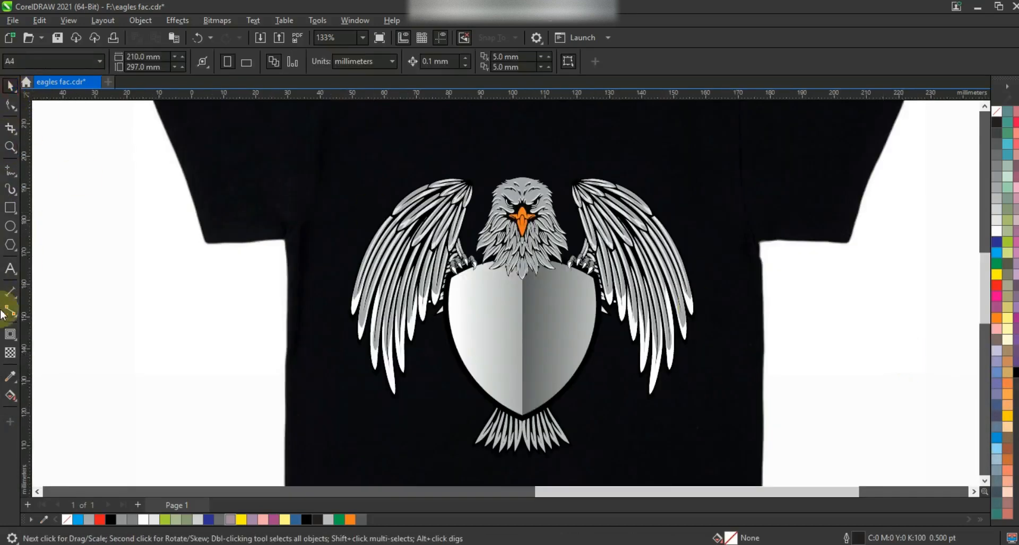
click(98, 301)
key(Caps_Lock)
text(S)
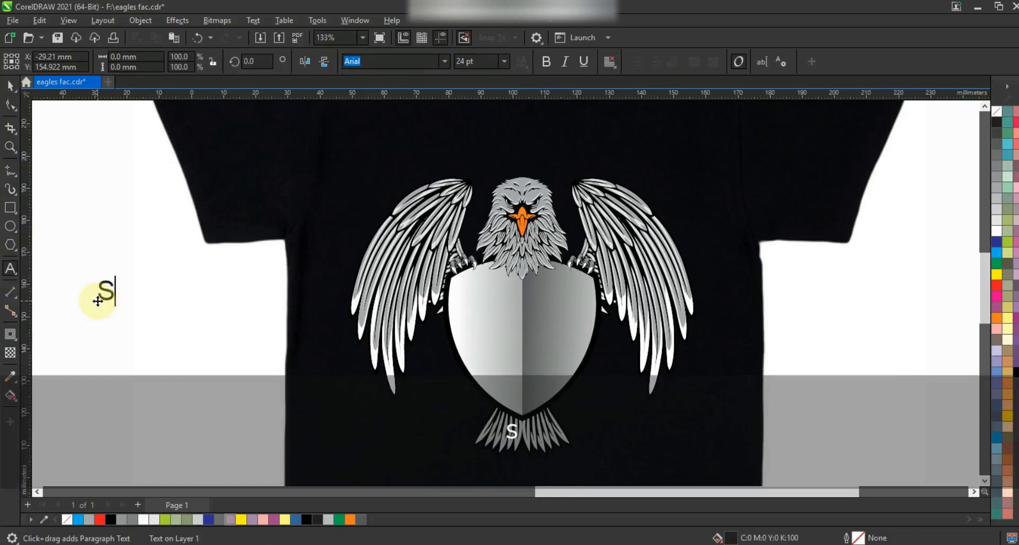
click(10, 85)
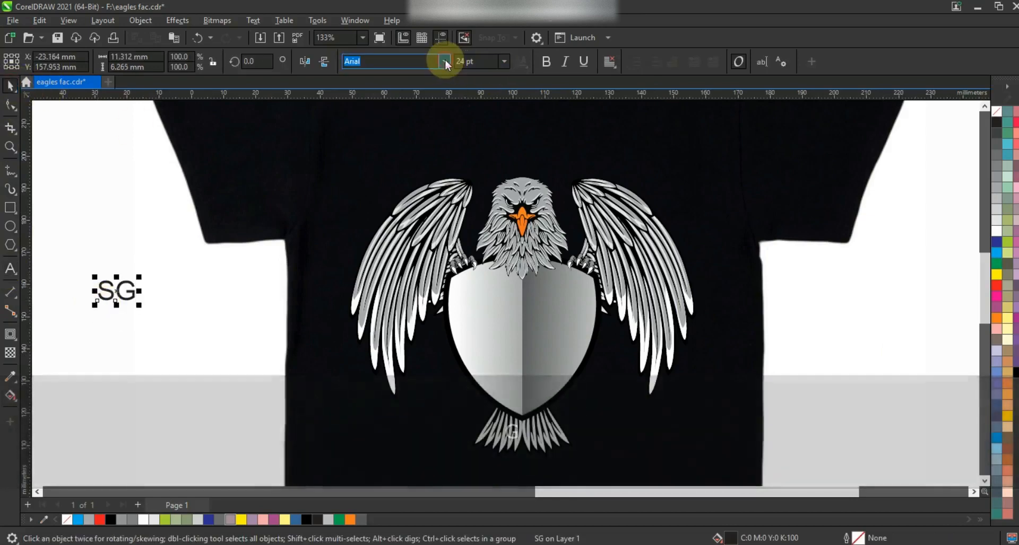
Set the SG text in the Elephant font, enlarge it to about 53.7 pt and place it on the shield.
click(445, 61)
click(426, 98)
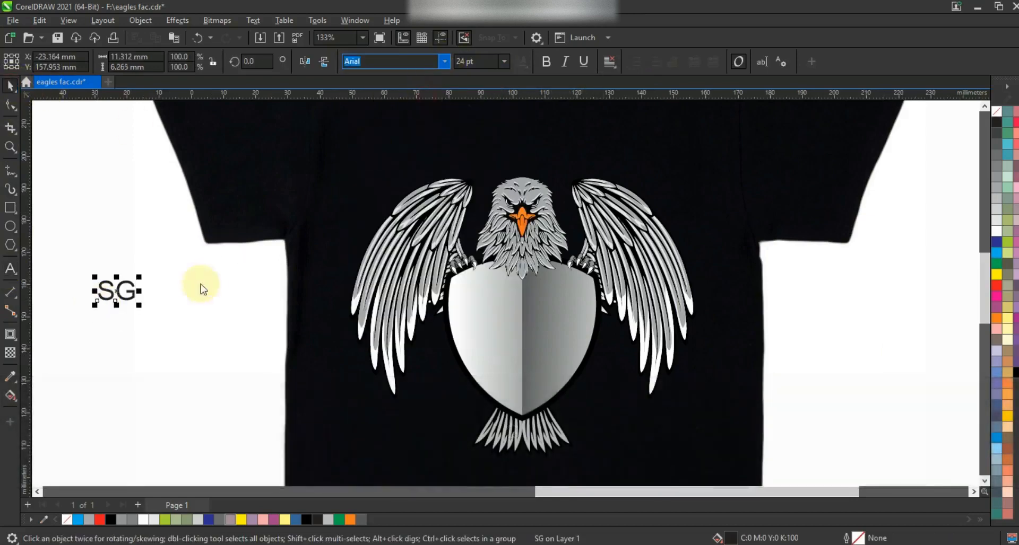
drag(189, 331, 196, 329)
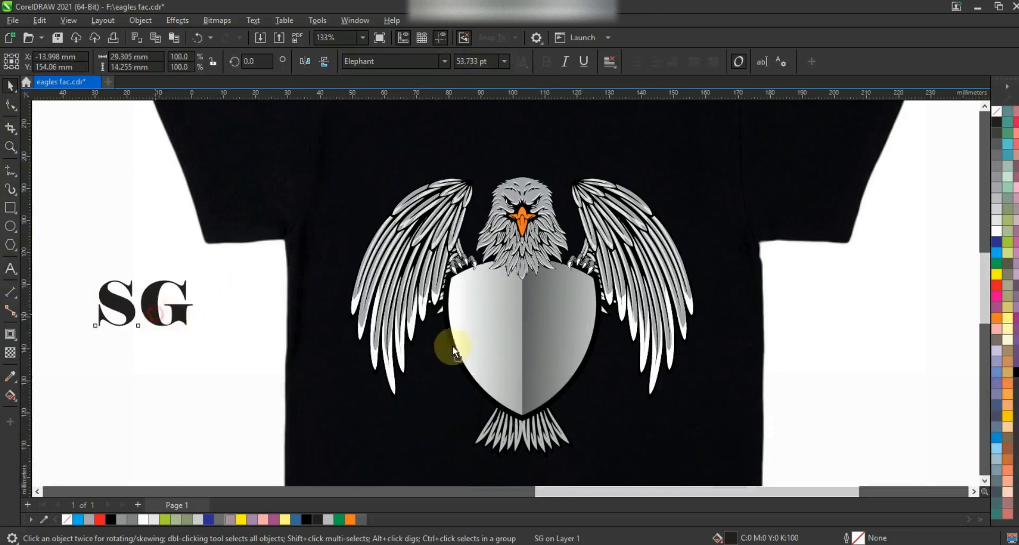
drag(454, 351, 529, 340)
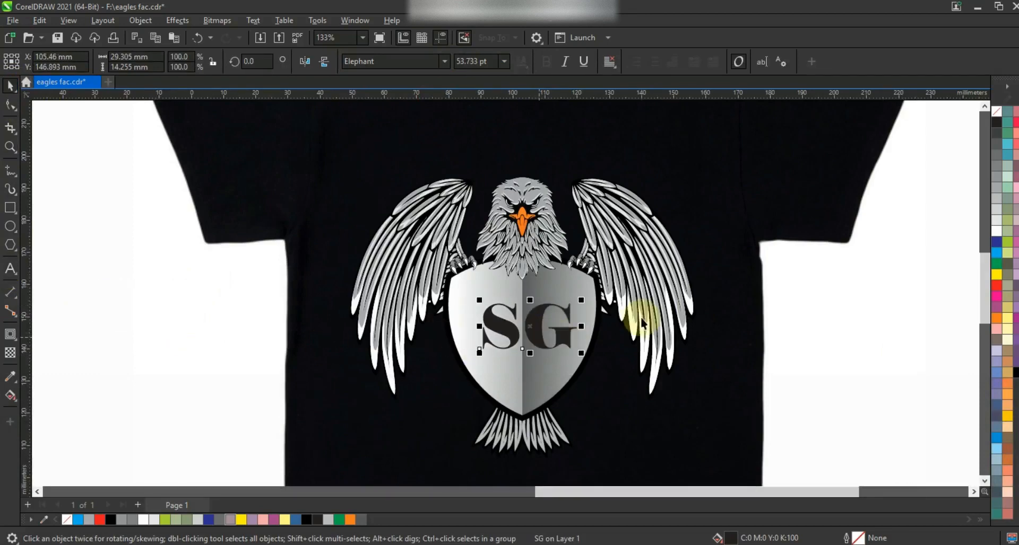
Fill the SG text with C100 M100 Y100 K100 black and enlarge it to about 57.4 pt.
click(1015, 376)
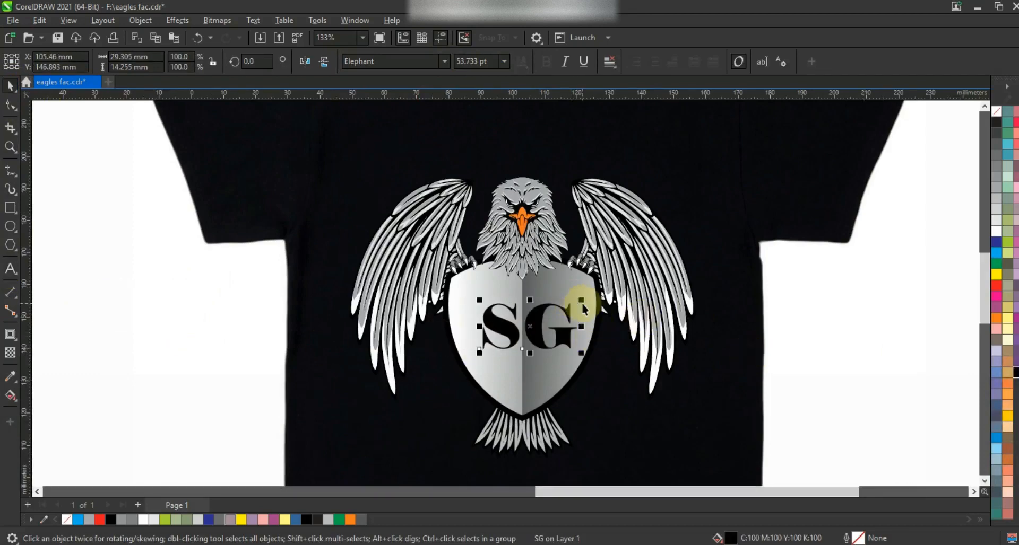
shift+click(563, 345)
key(ctrl+z)
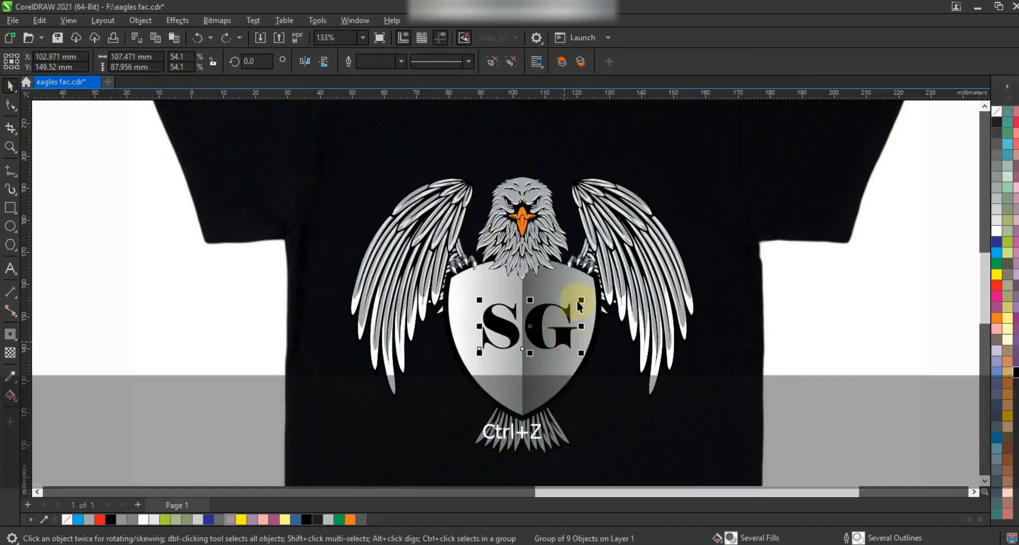
drag(581, 299, 585, 295)
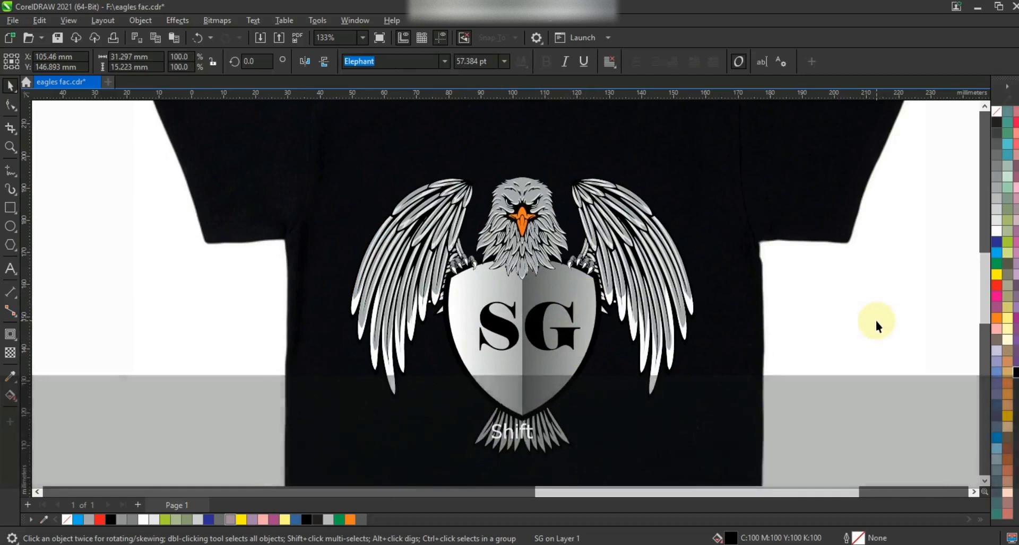
key(Escape)
Delete the leftover red claws beside the T-shirt.
scroll(849, 318, down, 3)
key(F4)
key(Escape)
click(64, 268)
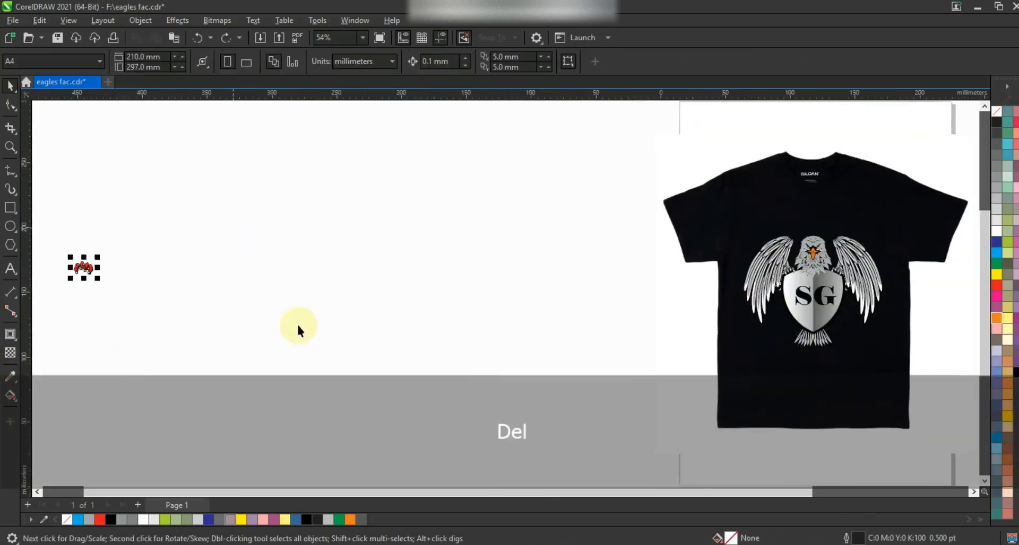
key(Delete)
Examine the finished eagle emblem on the T-shirt close up.
key(F4)
key(Escape)
click(10, 147)
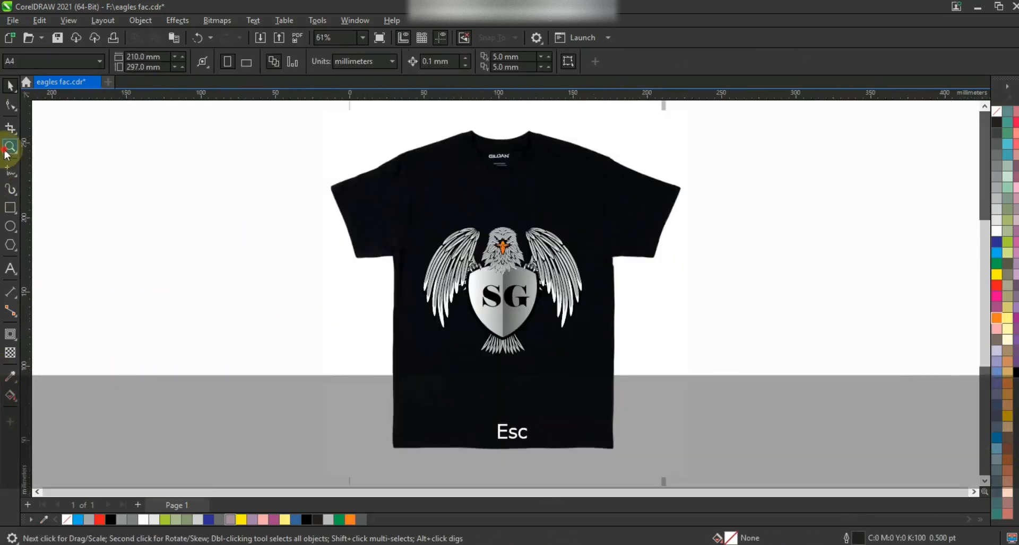
drag(274, 197, 879, 375)
drag(617, 431, 179, 171)
click(10, 85)
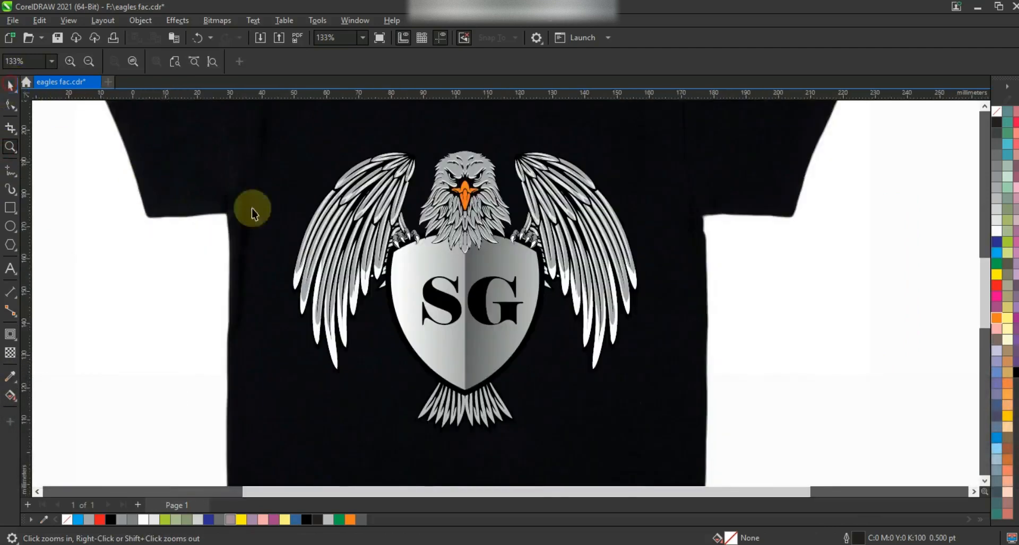